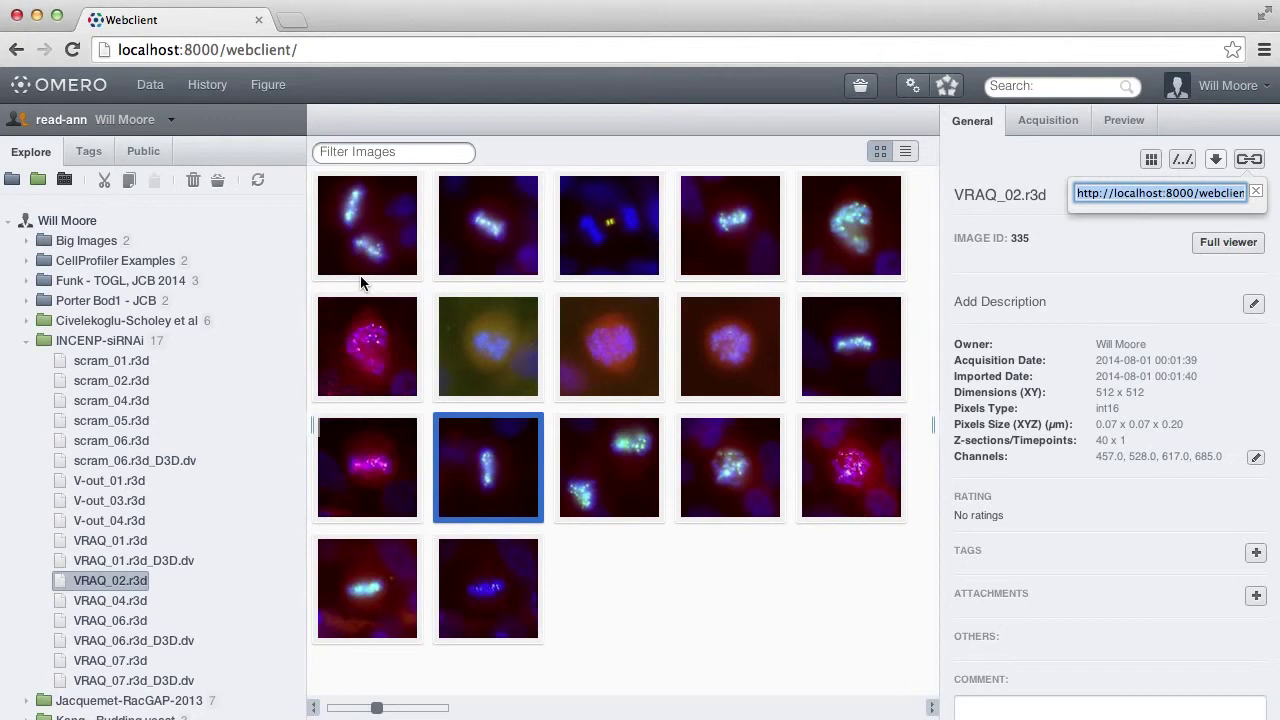
# Select the scram_01 image and open the Figure app in a new browser tab.
pyautogui.click(389, 232)
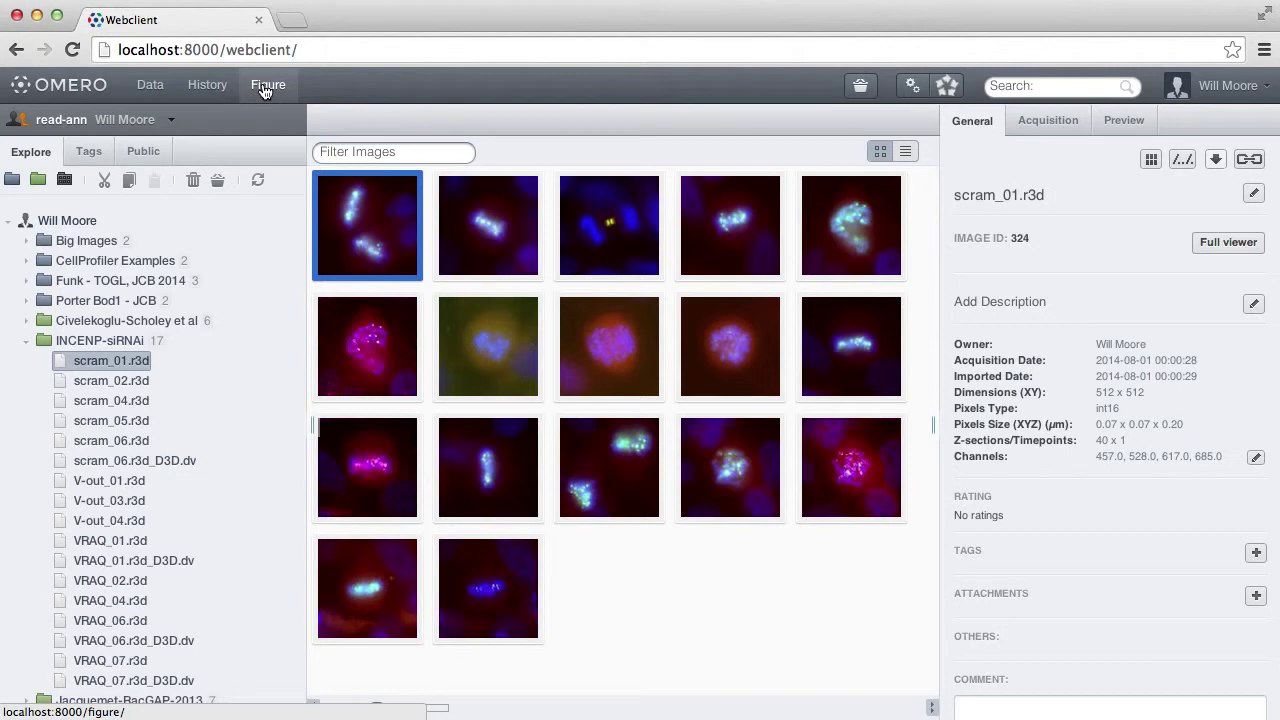
pyautogui.rightClick(265, 90)
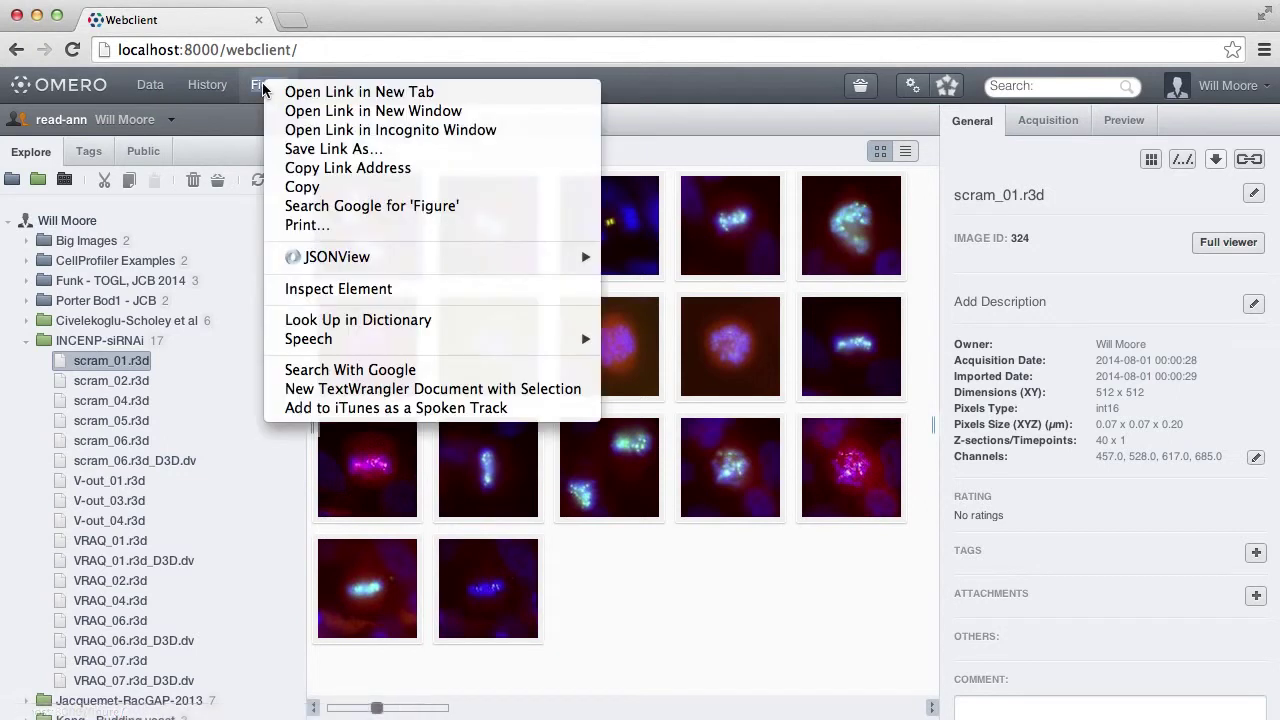
pyautogui.click(315, 94)
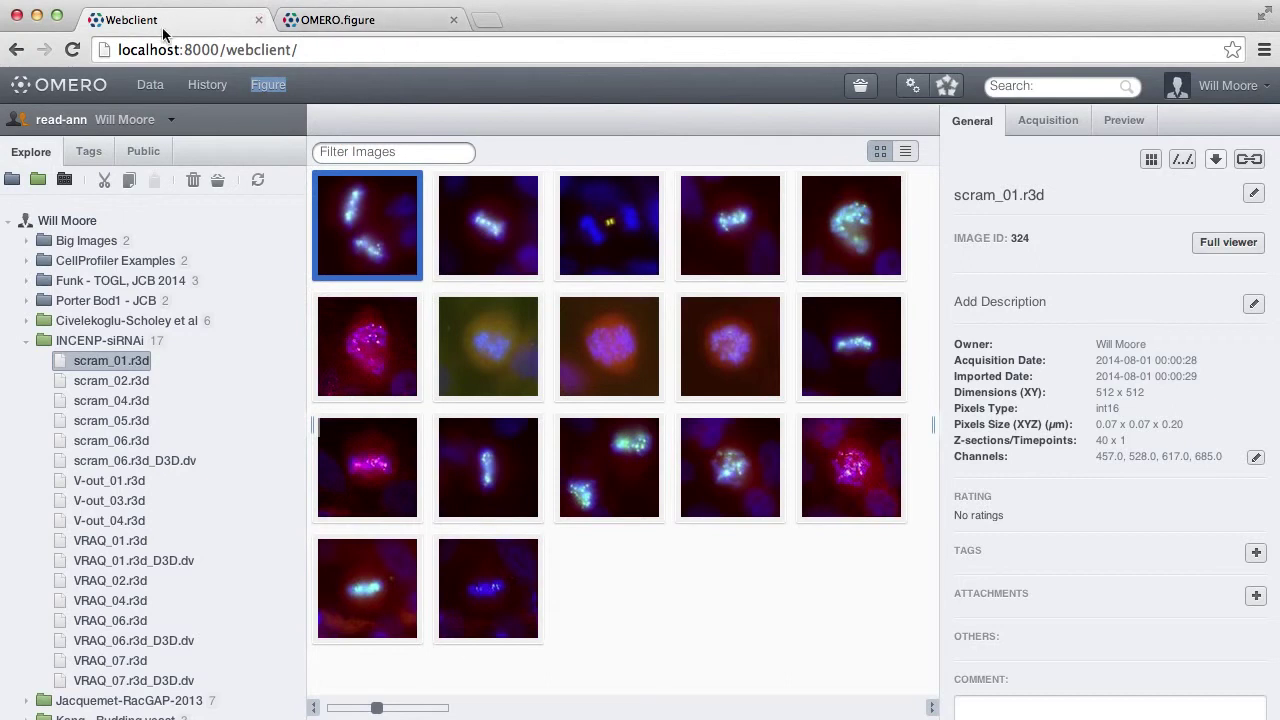
# In the OMERO.figure tab, create a new blank figure file.
pyautogui.click(352, 25)
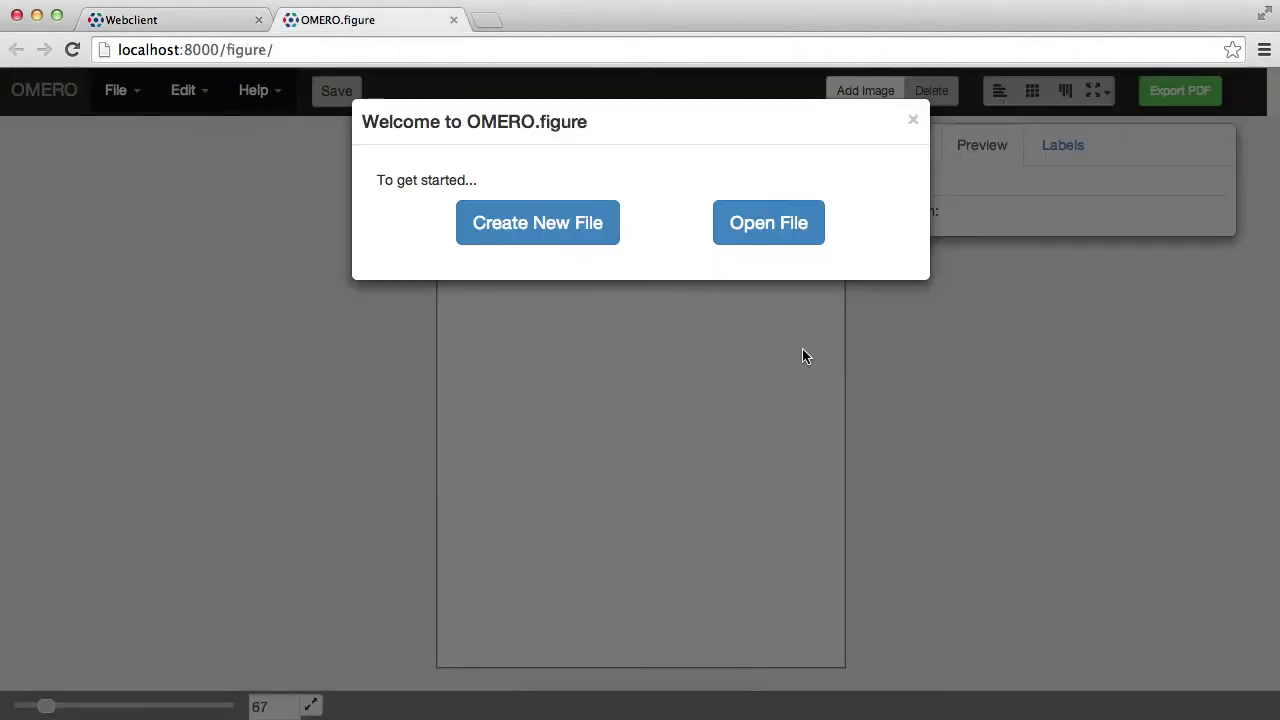
pyautogui.click(552, 224)
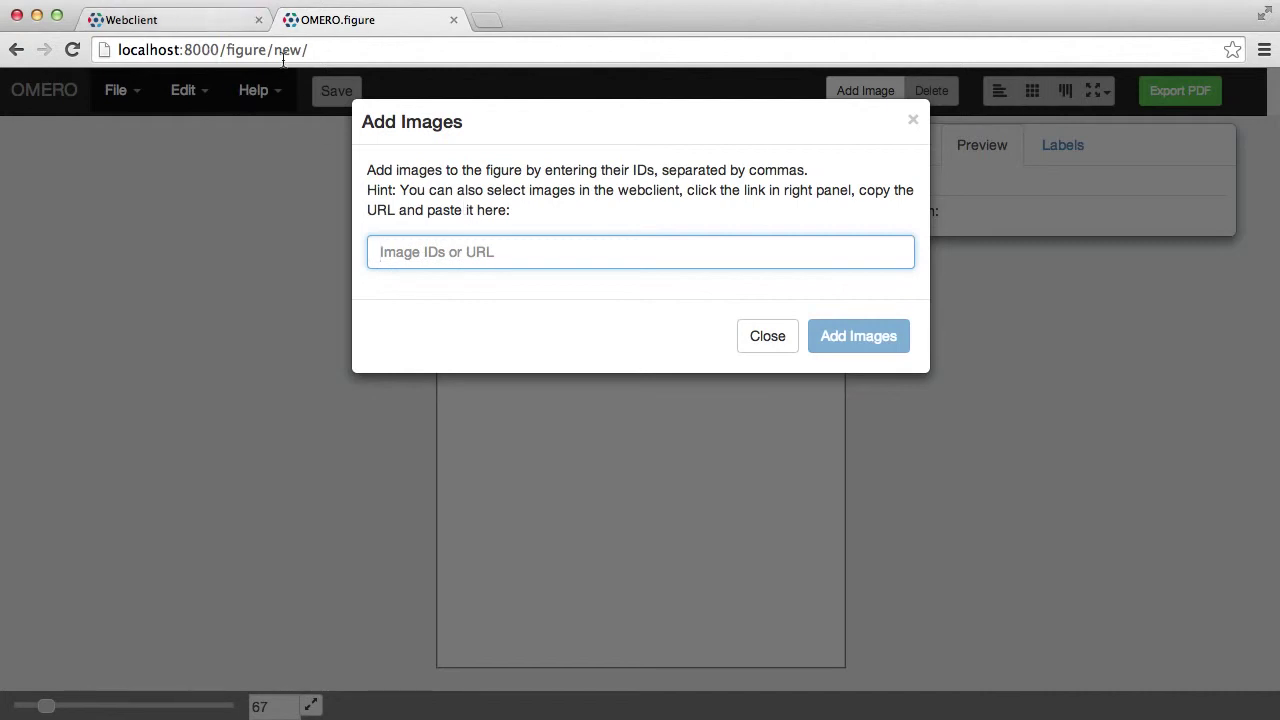
# Select scram_01, scram_02 and scram_05 in the webclient and copy their shared link.
pyautogui.click(183, 27)
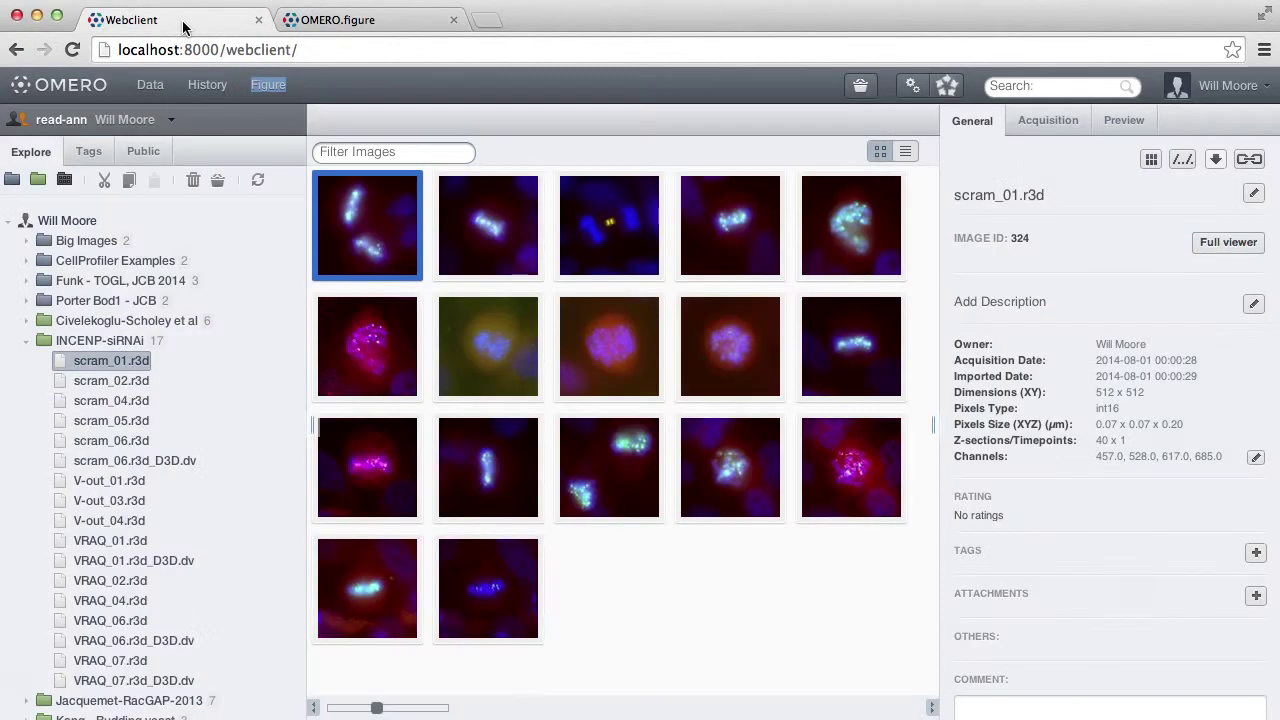
pyautogui.click(497, 237)
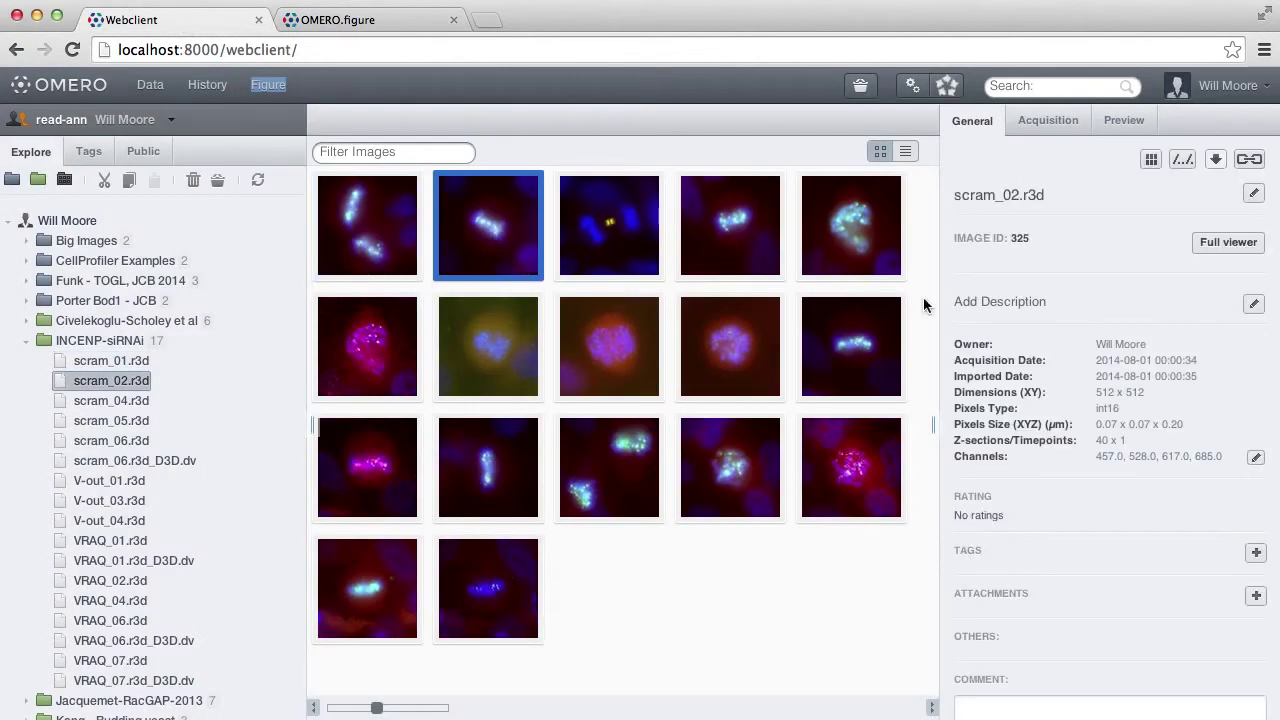
pyautogui.click(365, 227)
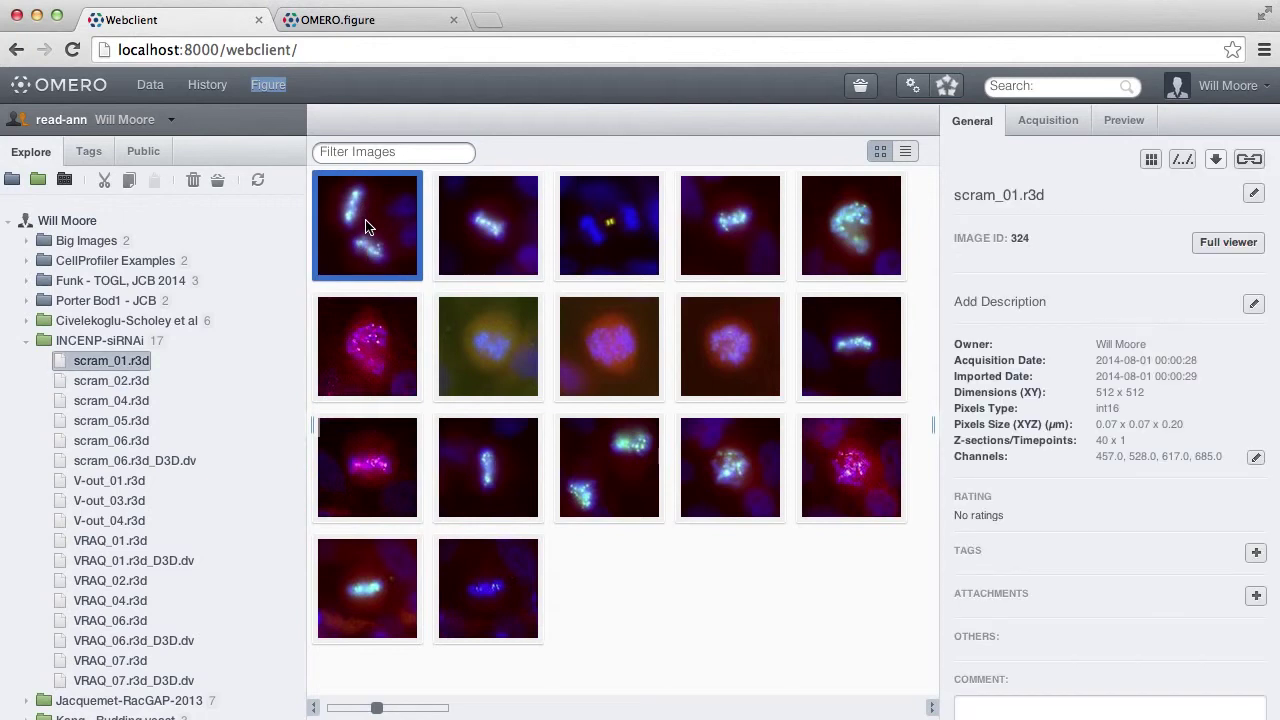
pyautogui.keyDown('shift'); pyautogui.click(478, 245); pyautogui.keyUp('shift')
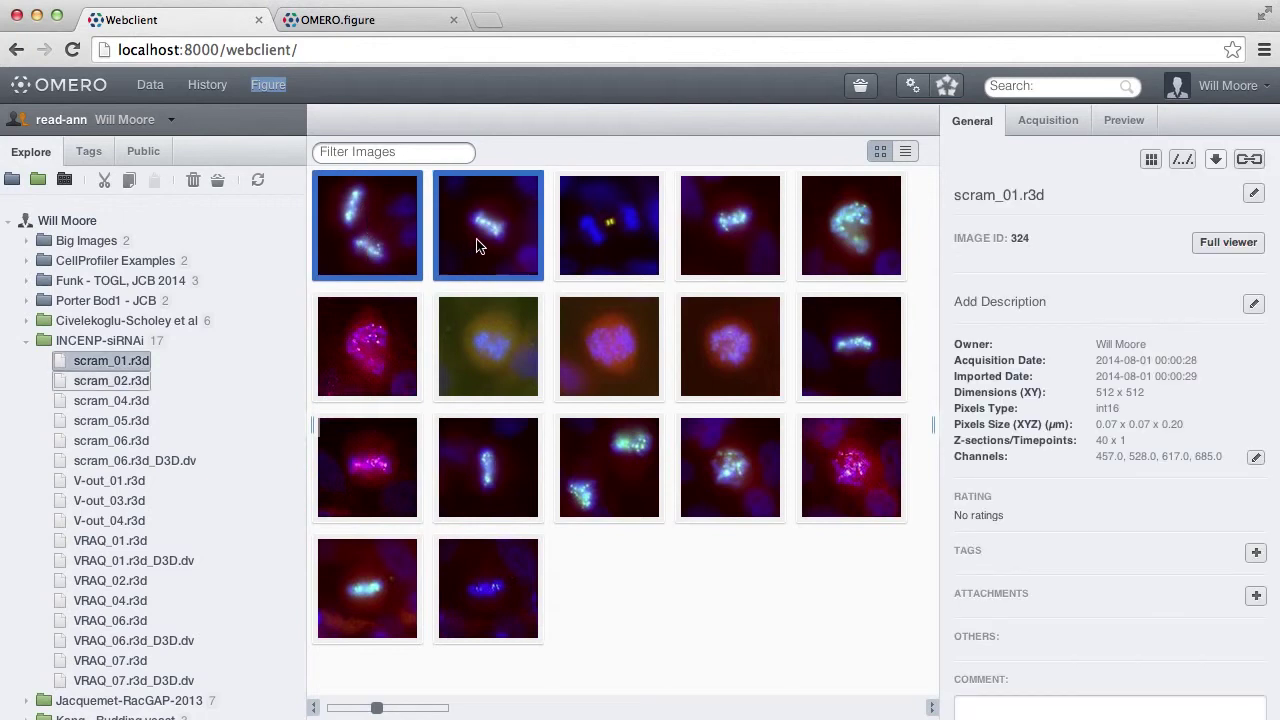
pyautogui.keyDown('super'); pyautogui.click(720, 238); pyautogui.keyUp('super')
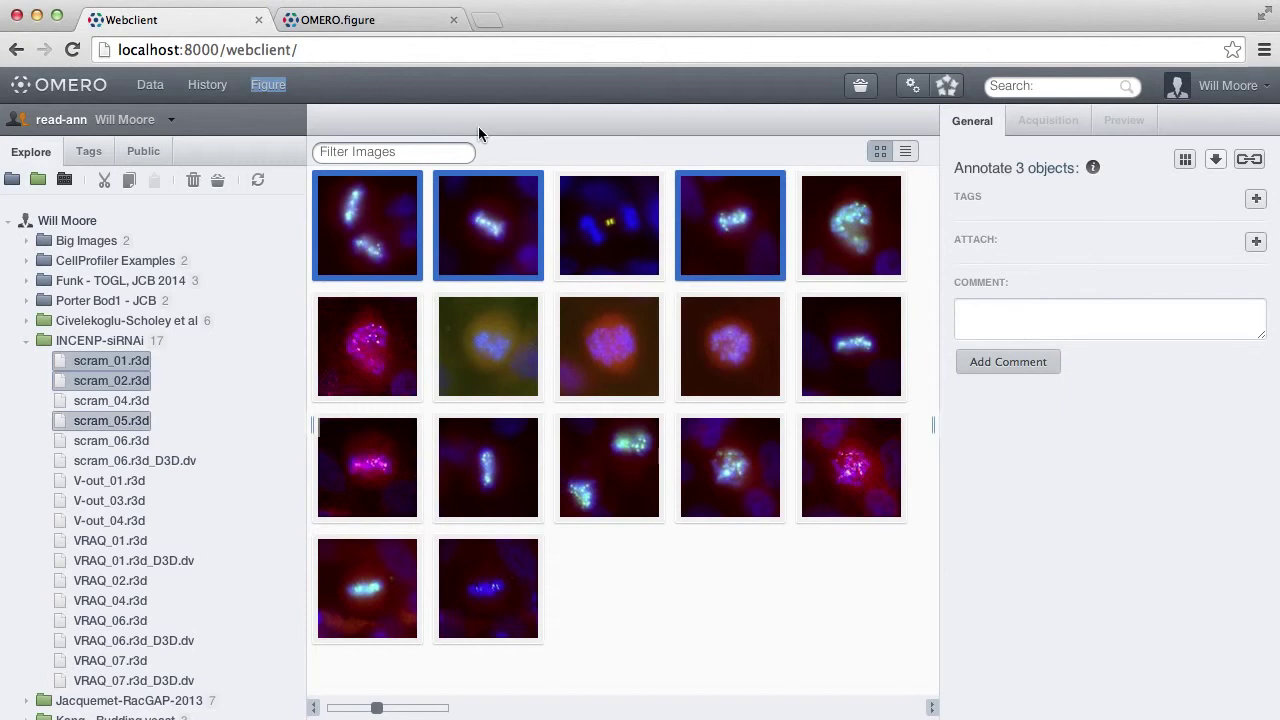
pyautogui.click(1249, 163)
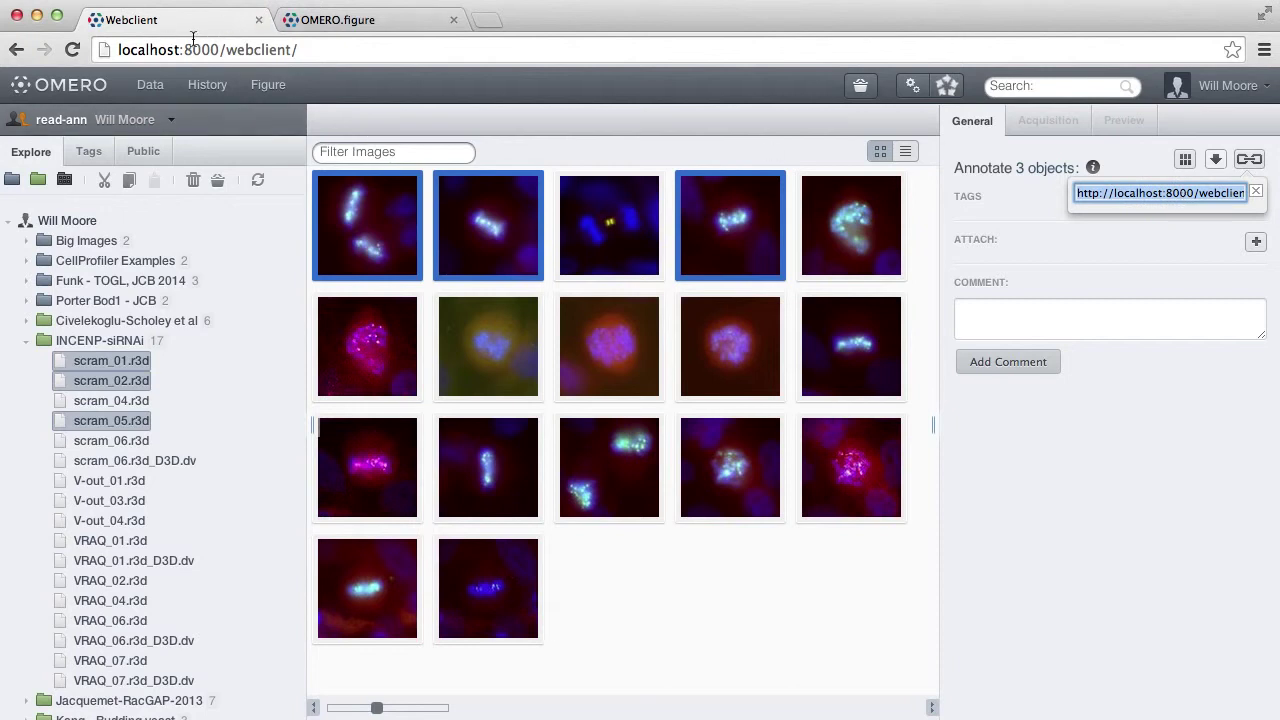
pyautogui.click(339, 22)
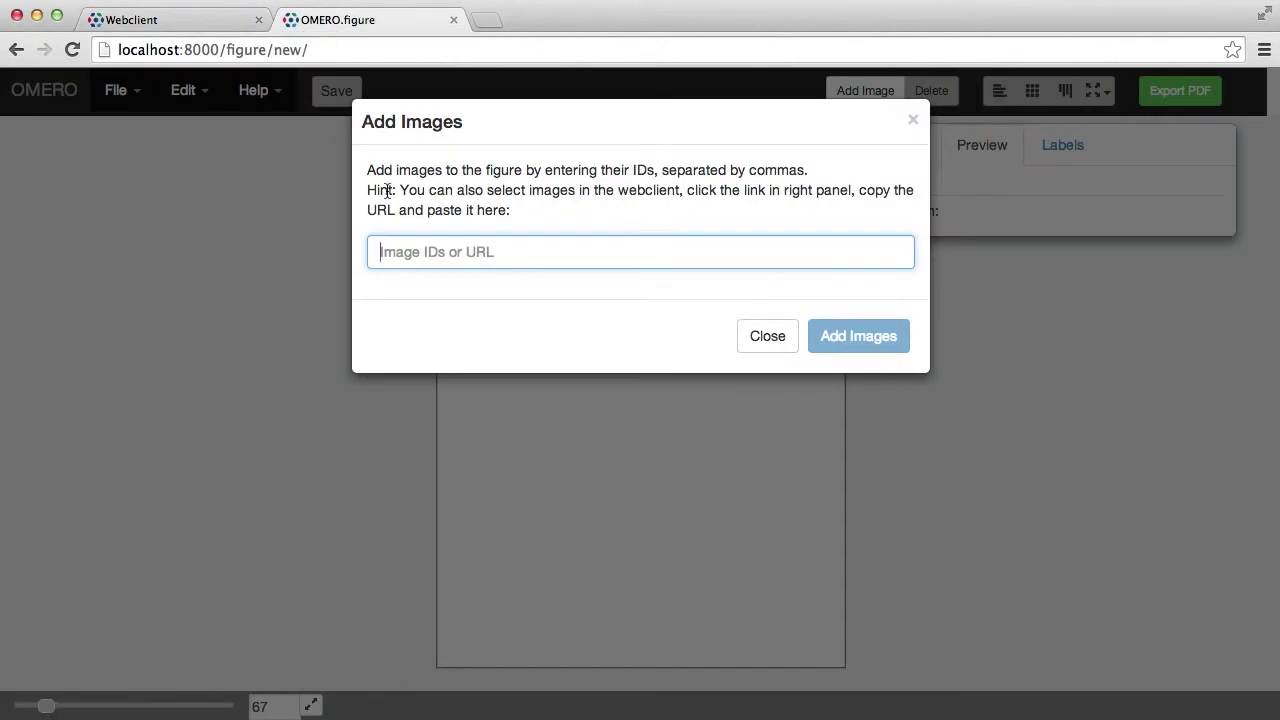
# Paste the link to add the three scram images as panels, then shrink them and move them up-left.
pyautogui.write('http://localhost:8000/webclient/?show=image-327|image-325|image-324')
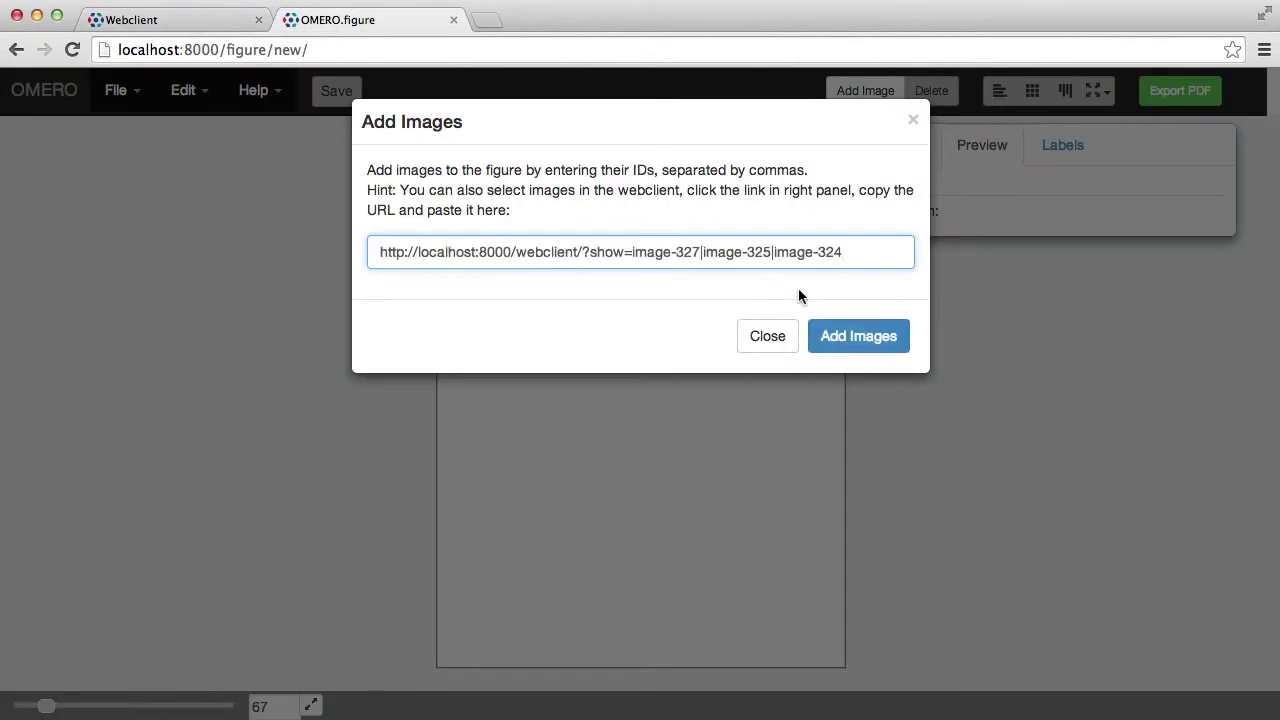
pyautogui.click(847, 336)
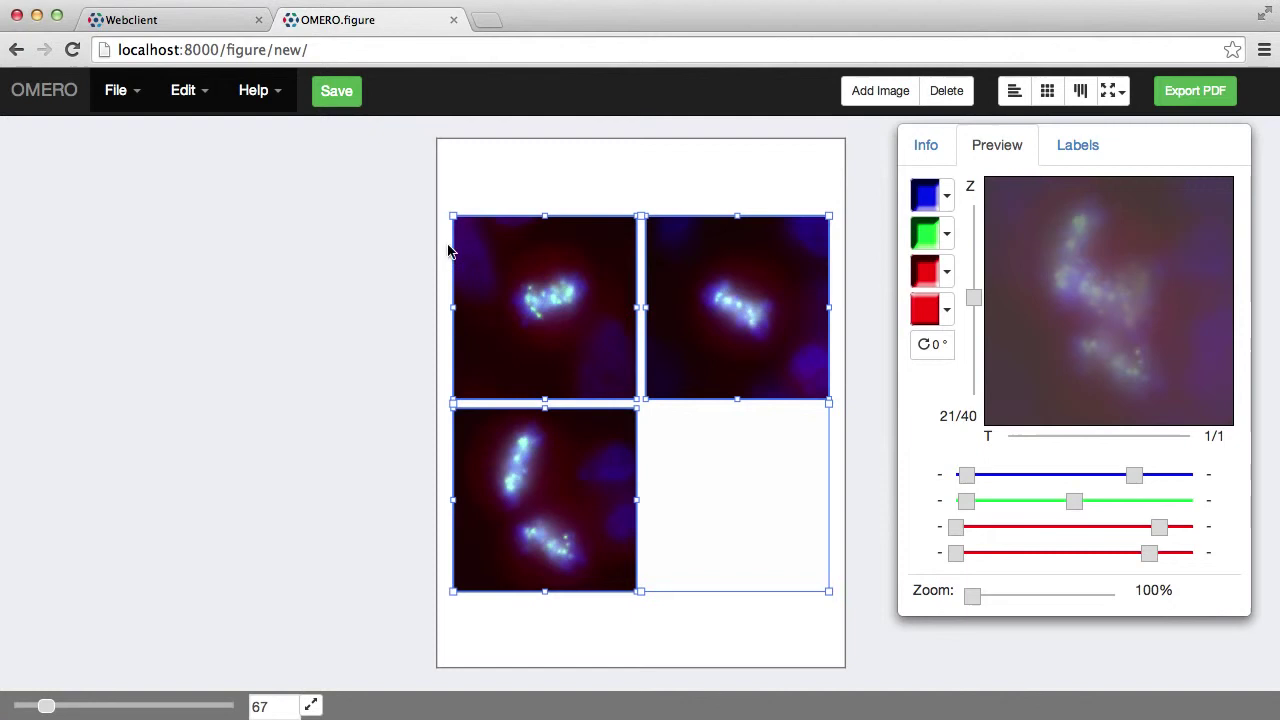
pyautogui.moveTo(452, 217); pyautogui.dragTo(580, 343)
pyautogui.moveTo(631, 389); pyautogui.dragTo(578, 291)
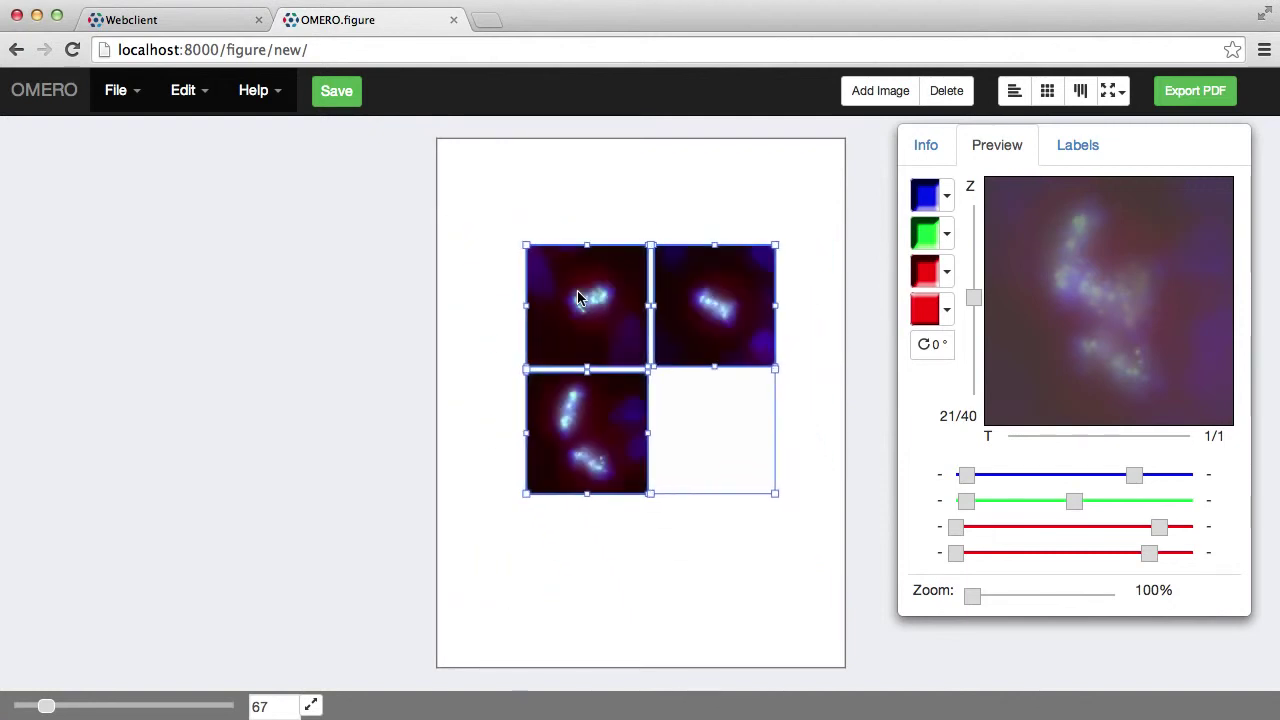
# Nudge each of the three panels into a neat two-above-one arrangement.
pyautogui.click(684, 219)
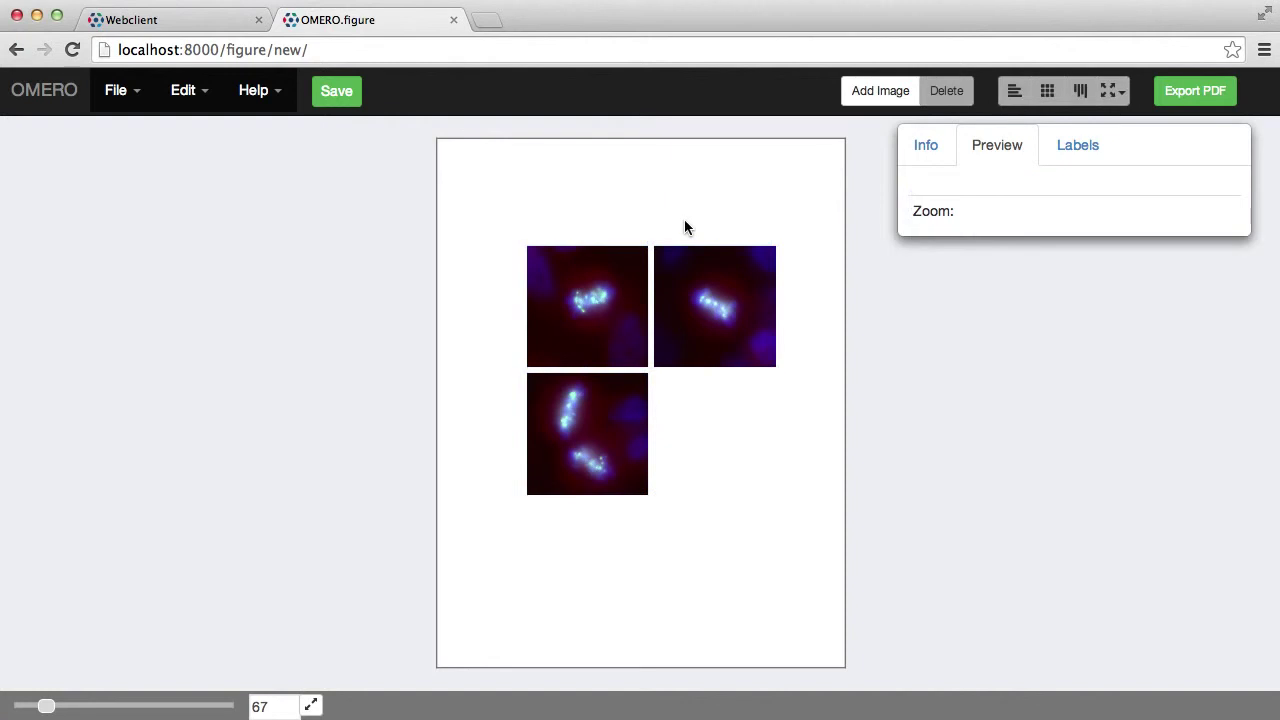
pyautogui.click(700, 292)
pyautogui.moveTo(700, 292); pyautogui.dragTo(710, 281)
pyautogui.moveTo(612, 287); pyautogui.dragTo(614, 281)
pyautogui.moveTo(585, 421); pyautogui.dragTo(593, 413)
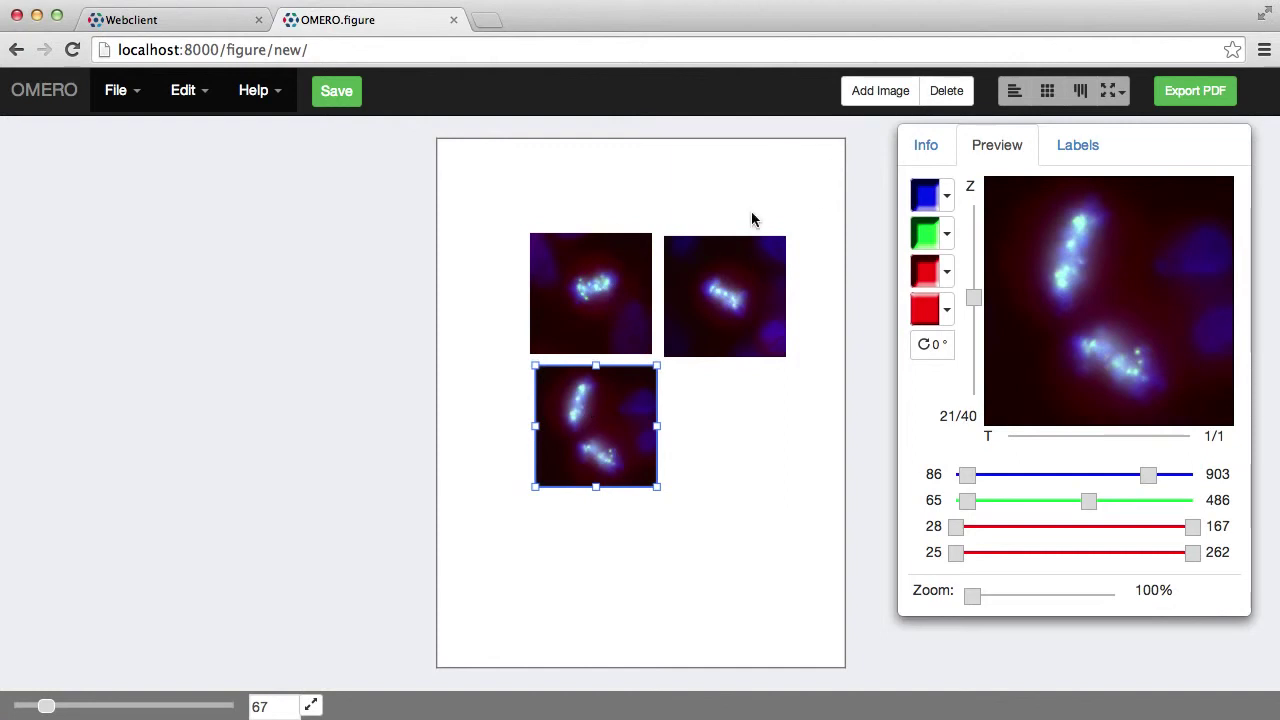
# Copy the VRAQ_02 image link from the webclient and add it as a fourth panel.
pyautogui.click(876, 94)
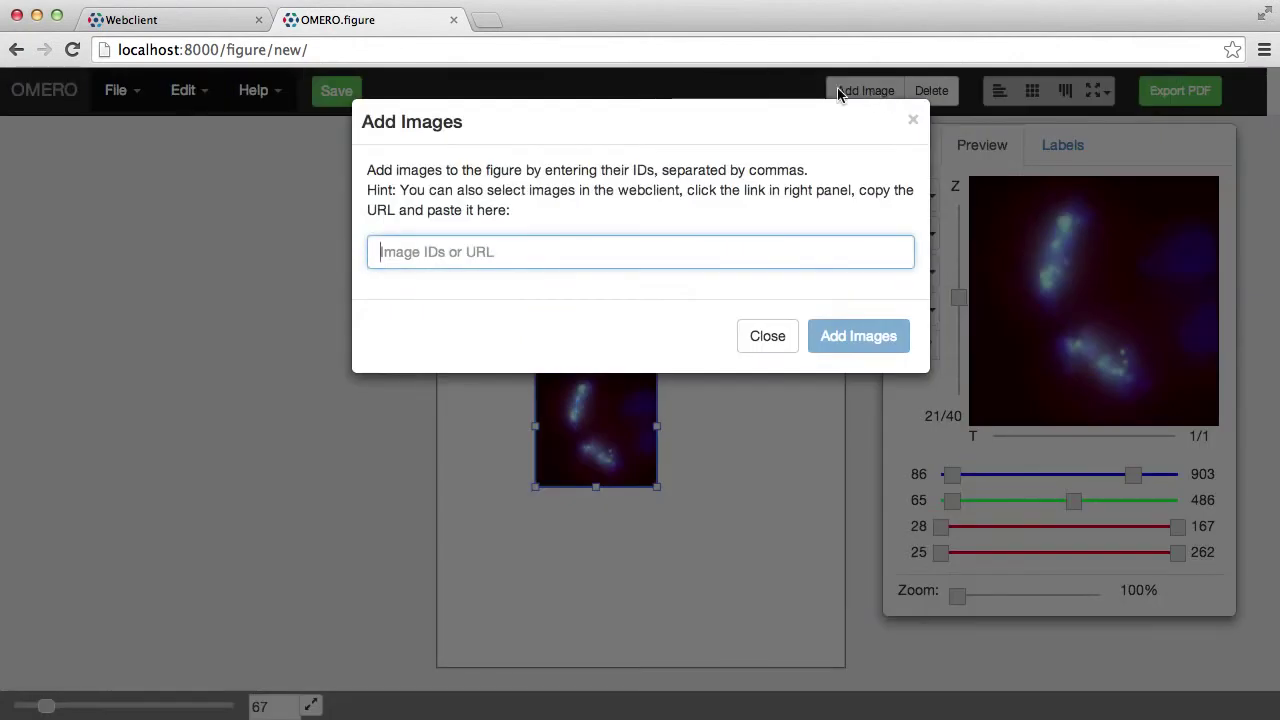
pyautogui.click(209, 25)
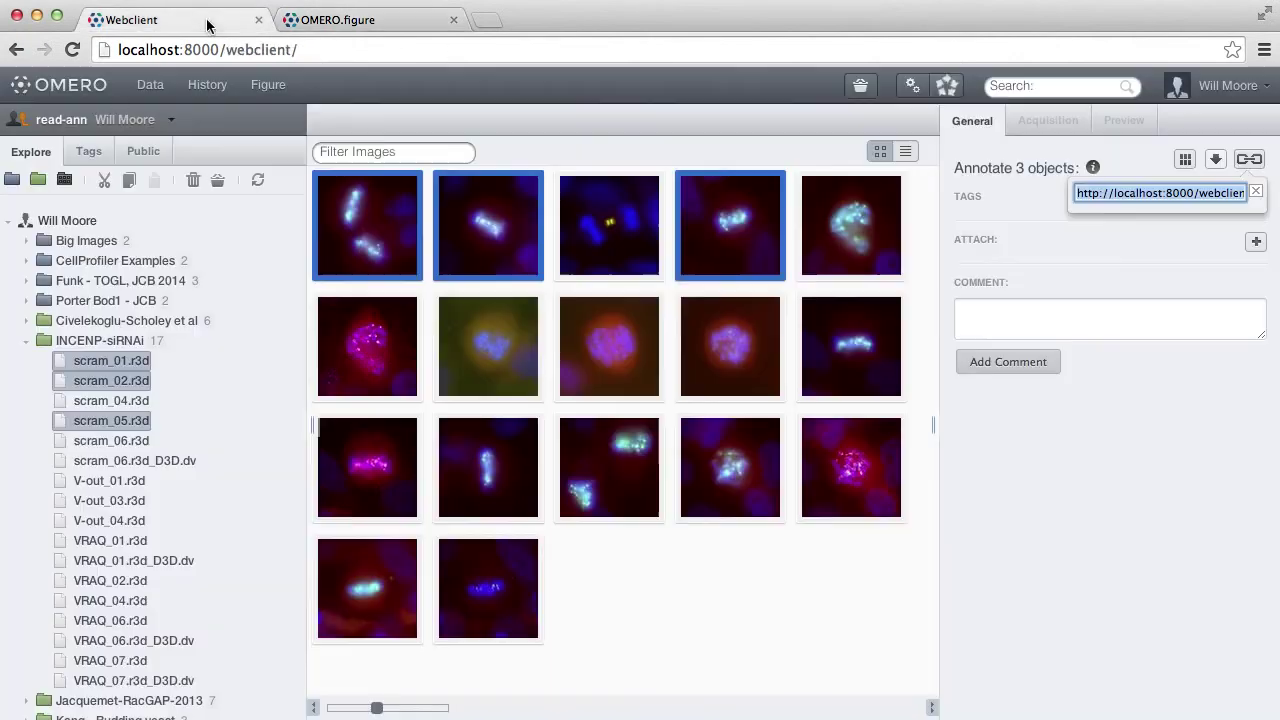
pyautogui.click(494, 466)
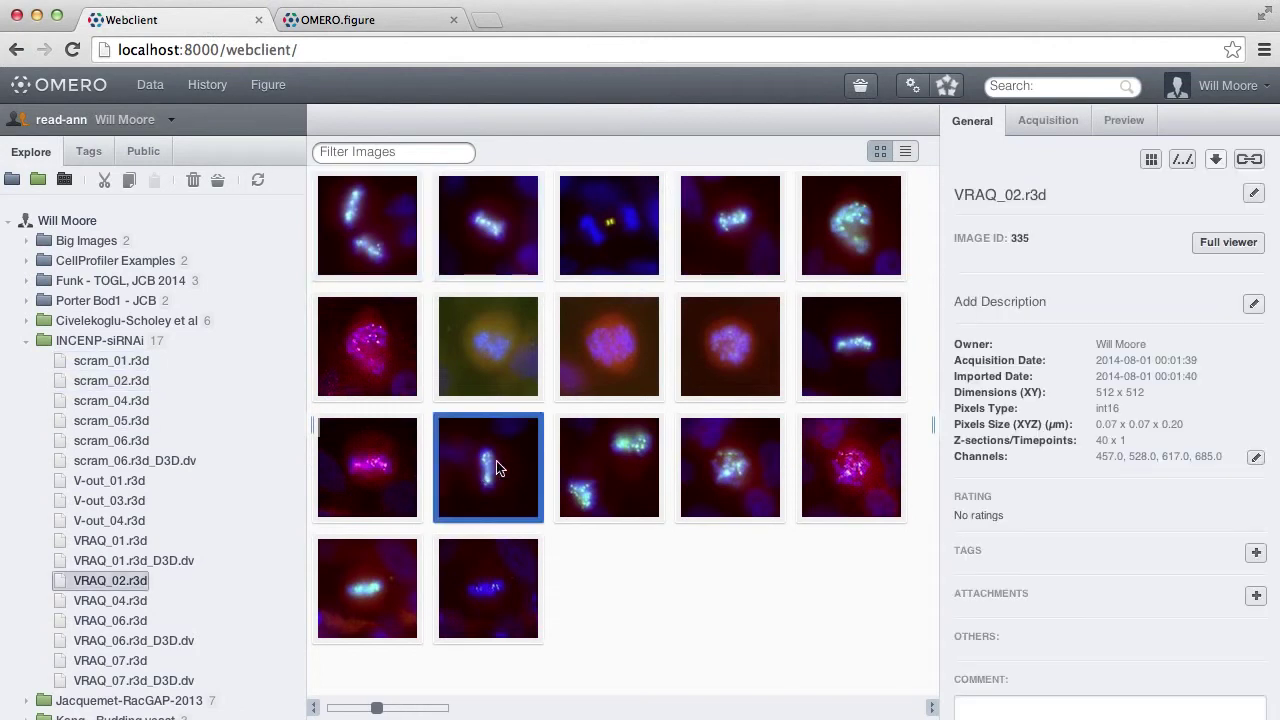
pyautogui.click(1250, 161)
pyautogui.press('super+c')
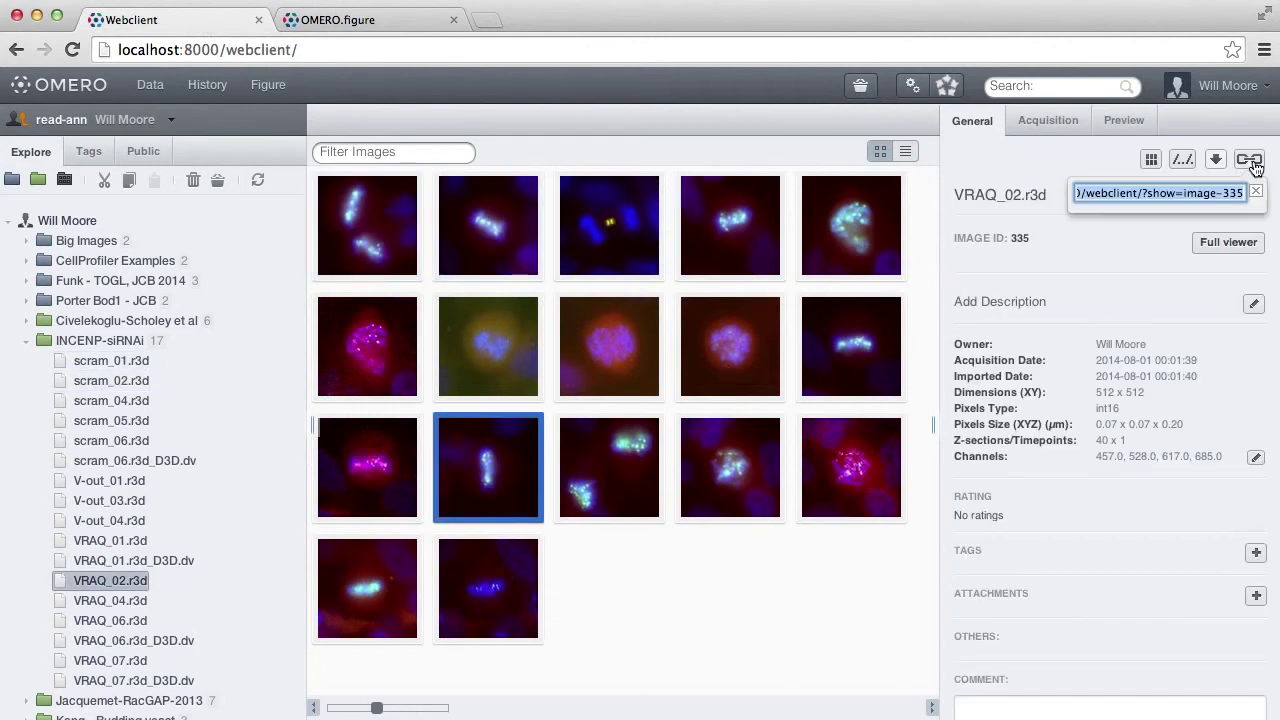
pyautogui.click(376, 25)
pyautogui.press('super+v')
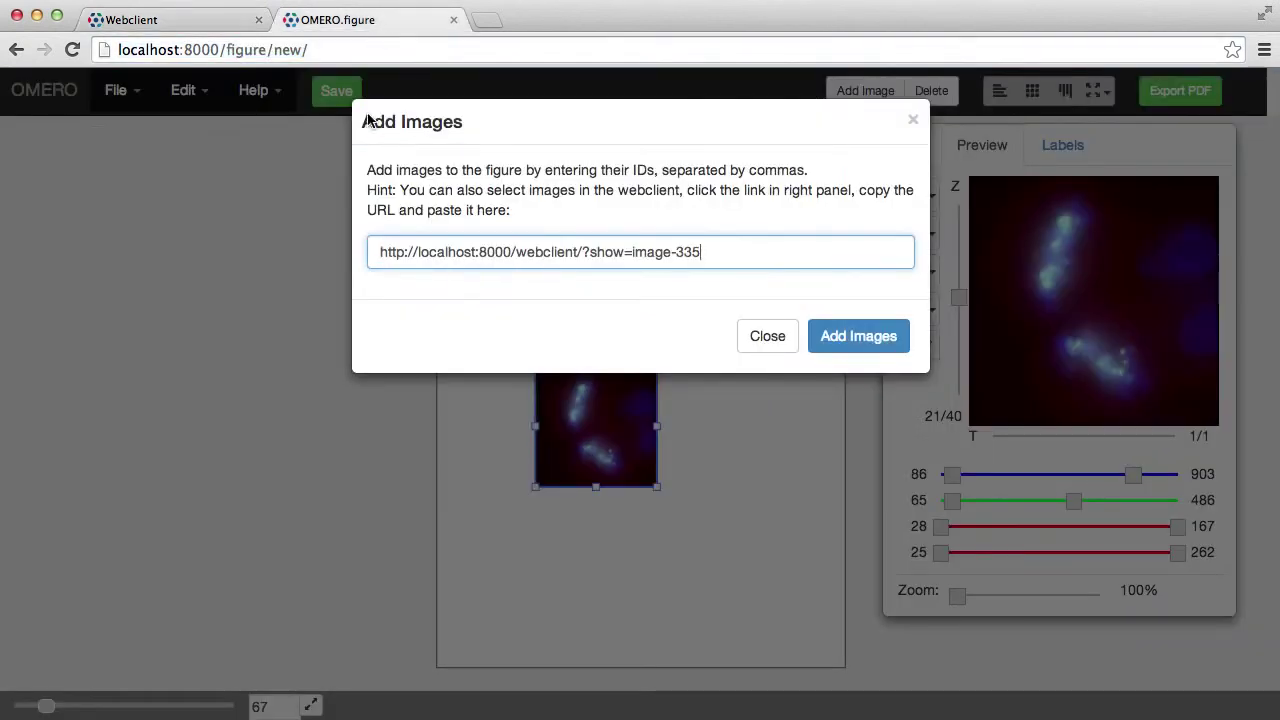
pyautogui.click(829, 346)
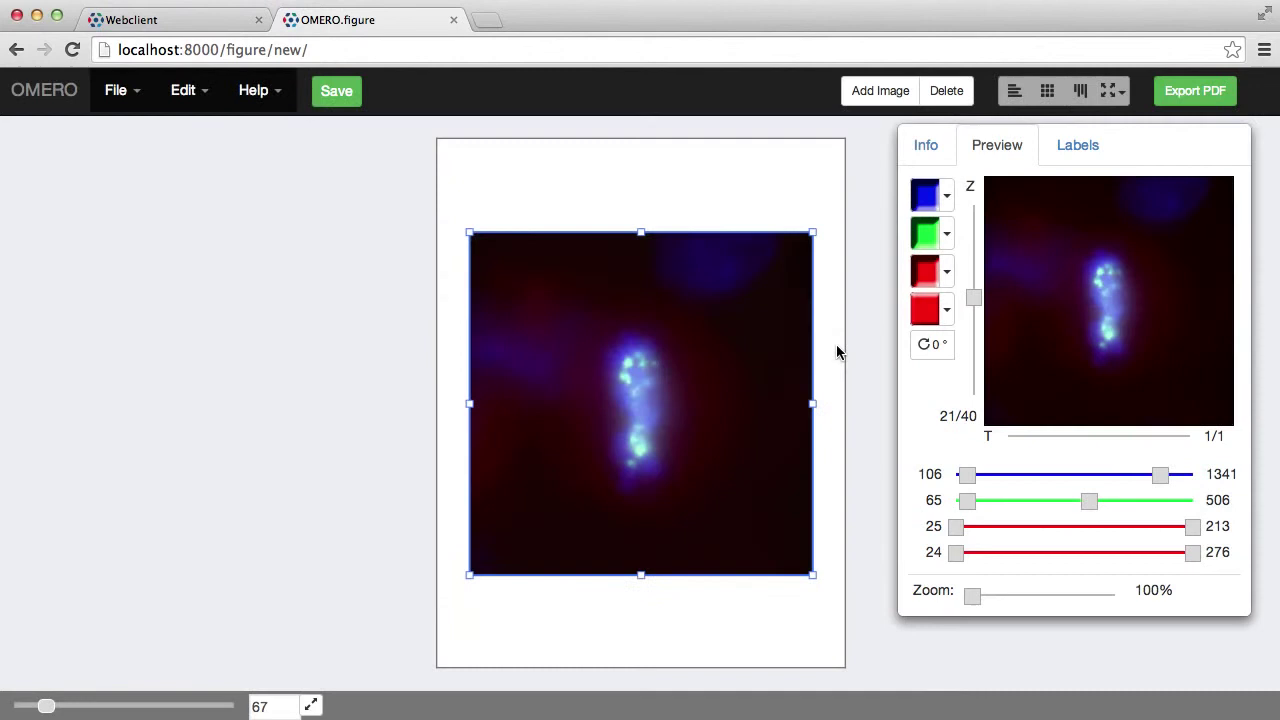
# Shrink the VRAQ_02 panel, place it at the lower right, and crop it tall and narrow.
pyautogui.moveTo(470, 230); pyautogui.dragTo(645, 365)
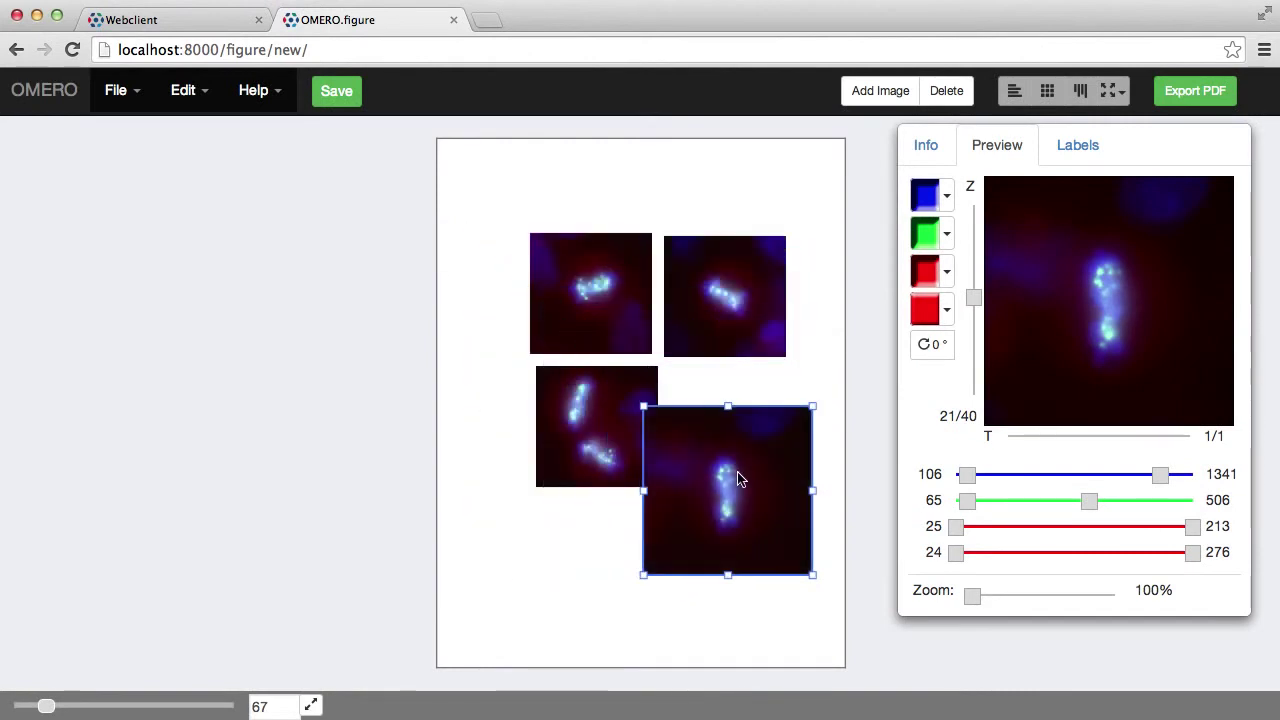
pyautogui.moveTo(757, 459); pyautogui.dragTo(781, 427)
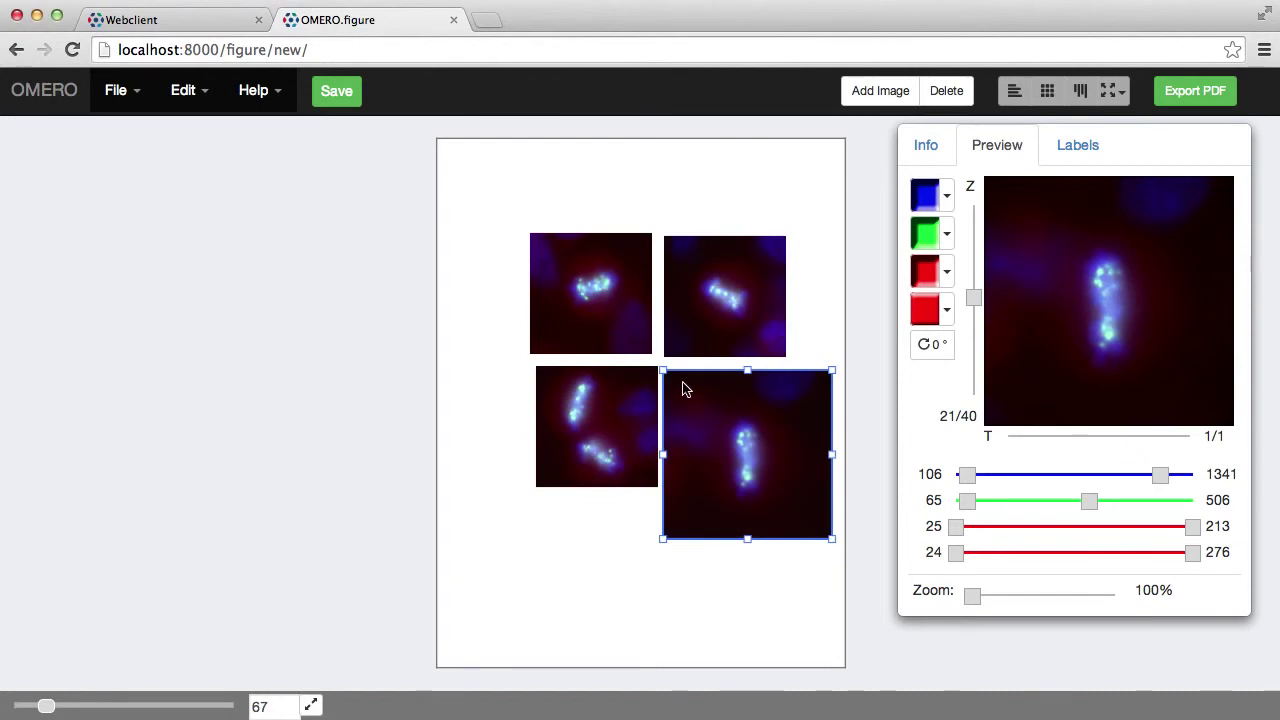
pyautogui.moveTo(708, 452)
pyautogui.mouseDown()
pyautogui.moveTo(731, 391)
pyautogui.moveTo(682, 343)
pyautogui.moveTo(684, 428)
pyautogui.moveTo(722, 442)
pyautogui.mouseUp()
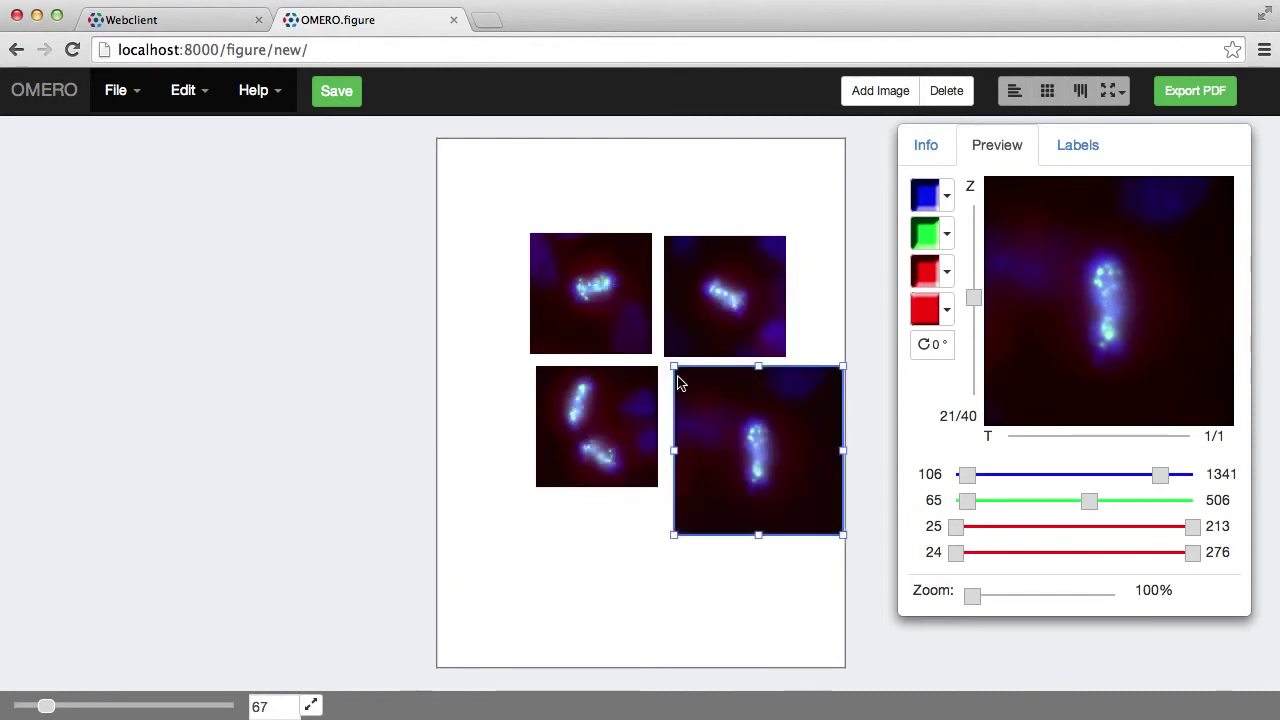
pyautogui.moveTo(673, 365); pyautogui.dragTo(688, 390)
pyautogui.moveTo(749, 451); pyautogui.dragTo(731, 414)
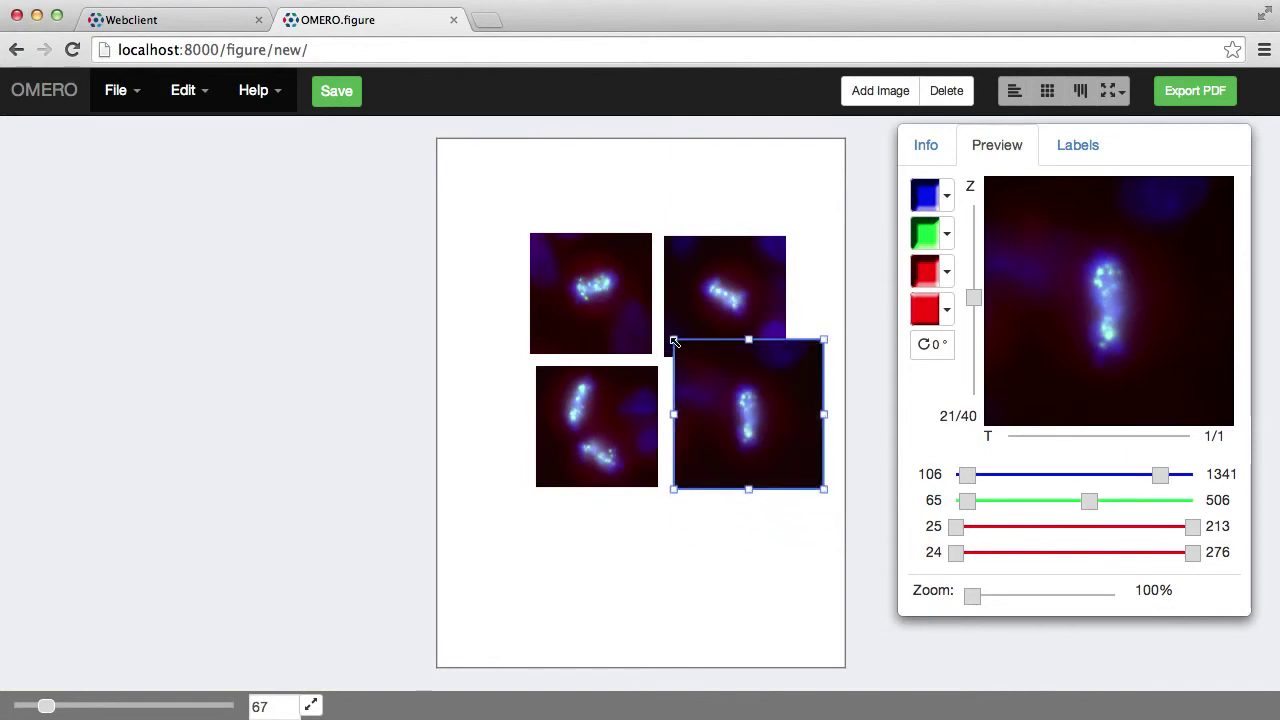
pyautogui.moveTo(671, 337); pyautogui.dragTo(637, 301)
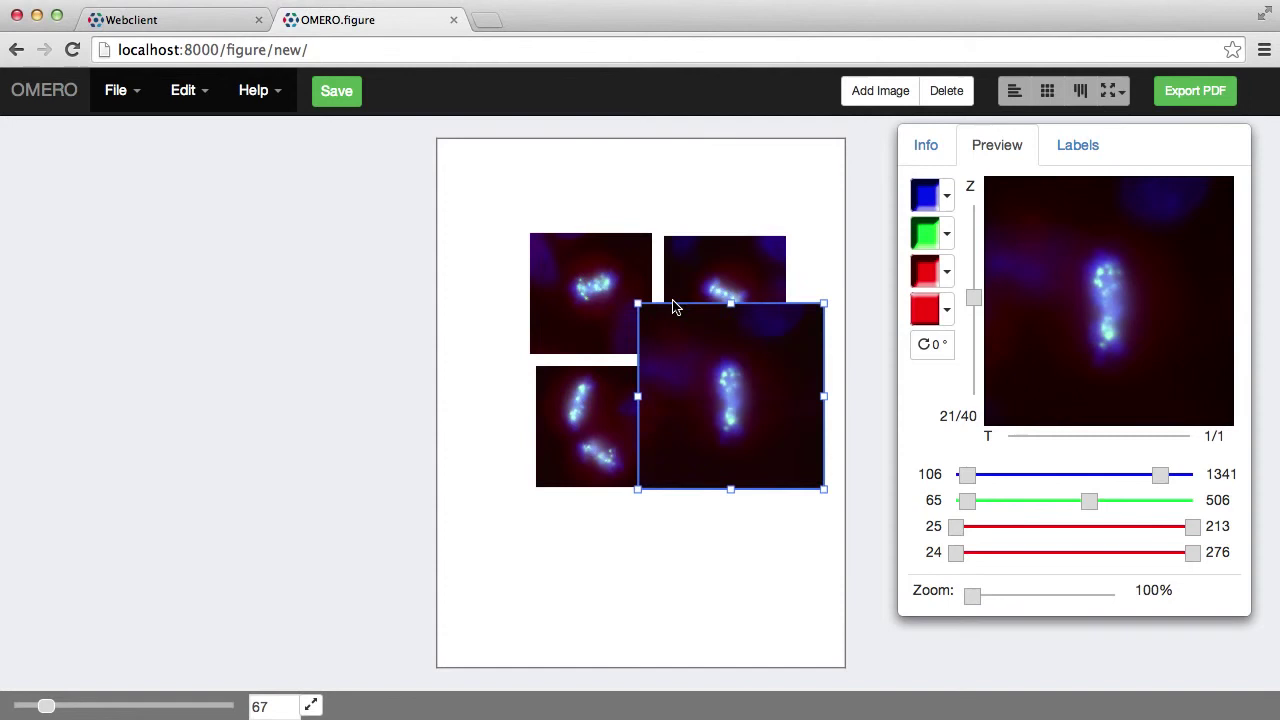
pyautogui.moveTo(638, 397); pyautogui.dragTo(716, 440)
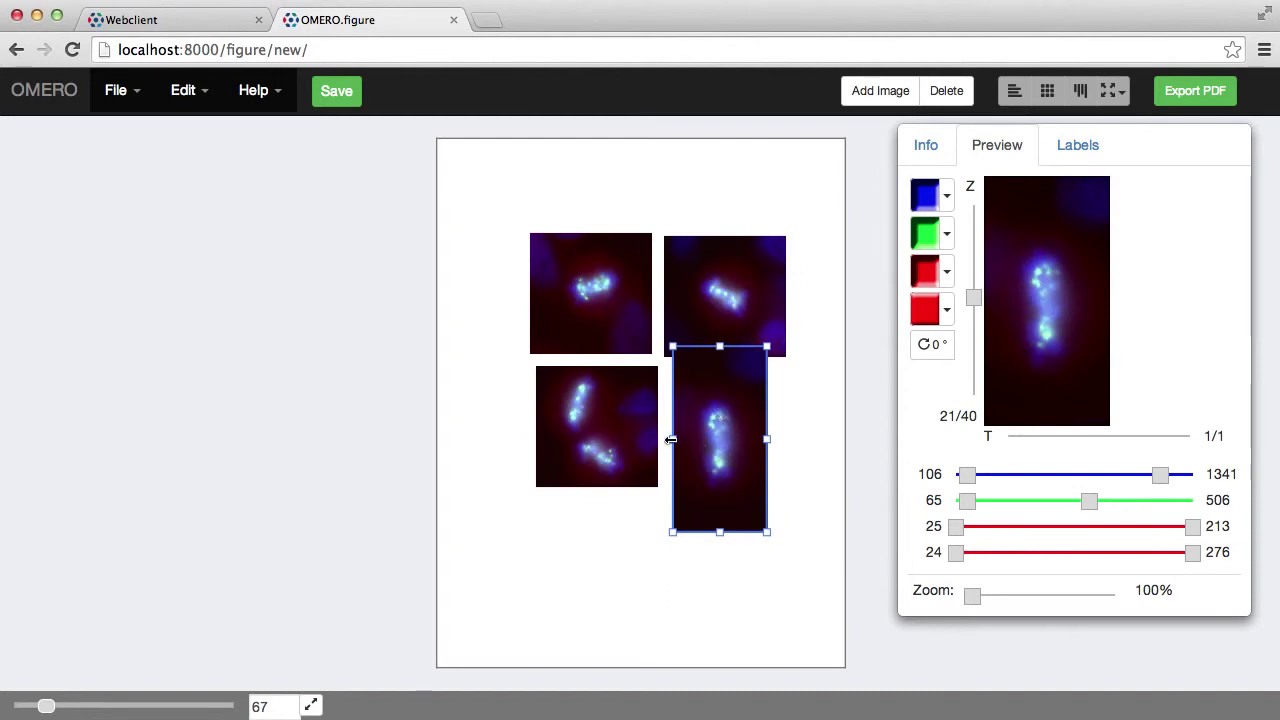
pyautogui.moveTo(671, 439)
pyautogui.mouseDown()
pyautogui.moveTo(720, 437)
pyautogui.moveTo(668, 440)
pyautogui.mouseUp()
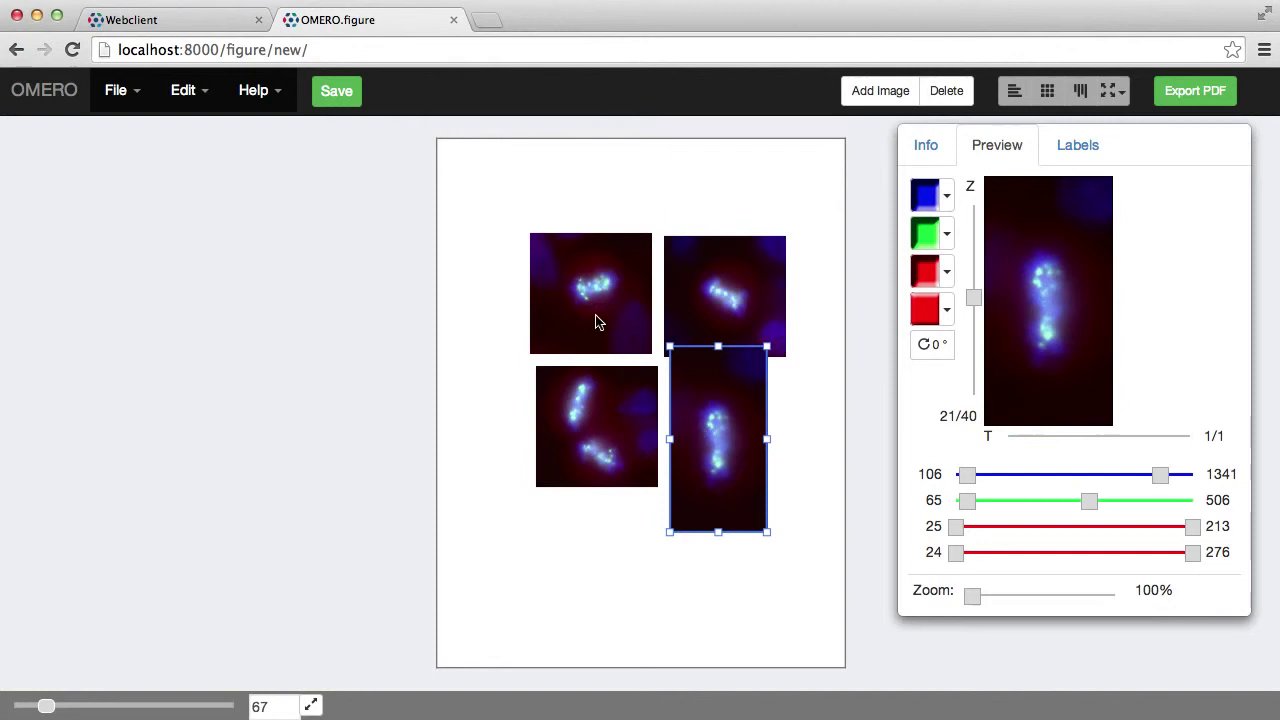
# Select all four panels and drag them together up and to the left.
pyautogui.click(565, 292)
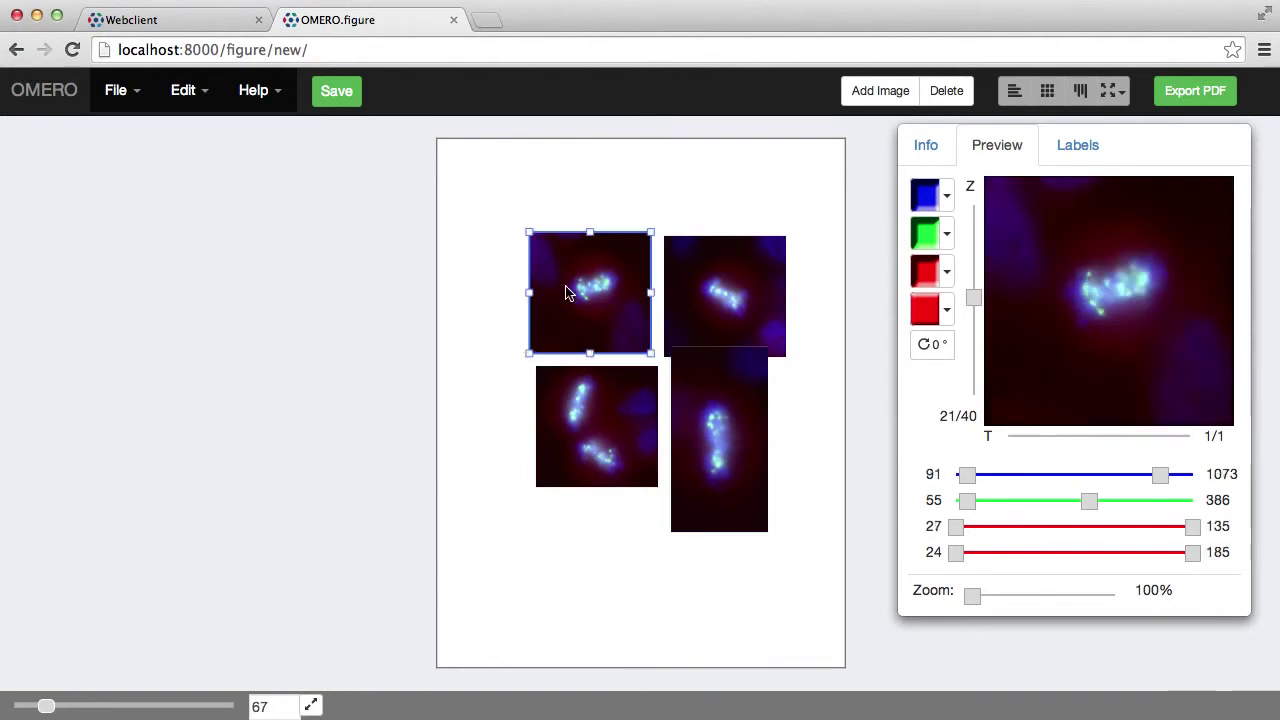
pyautogui.hotkey('ctrl', 'a')
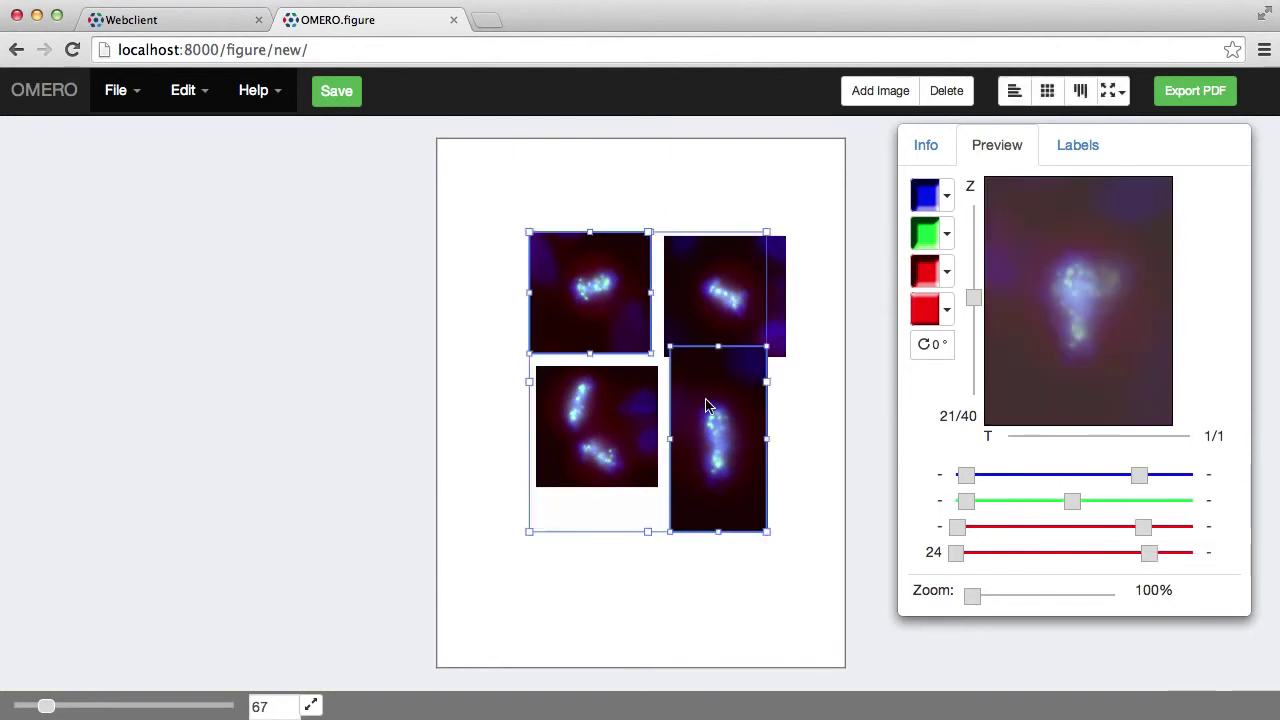
pyautogui.moveTo(608, 287)
pyautogui.mouseDown()
pyautogui.moveTo(586, 286)
pyautogui.moveTo(590, 262)
pyautogui.moveTo(620, 290)
pyautogui.mouseUp()
pyautogui.click(477, 288)
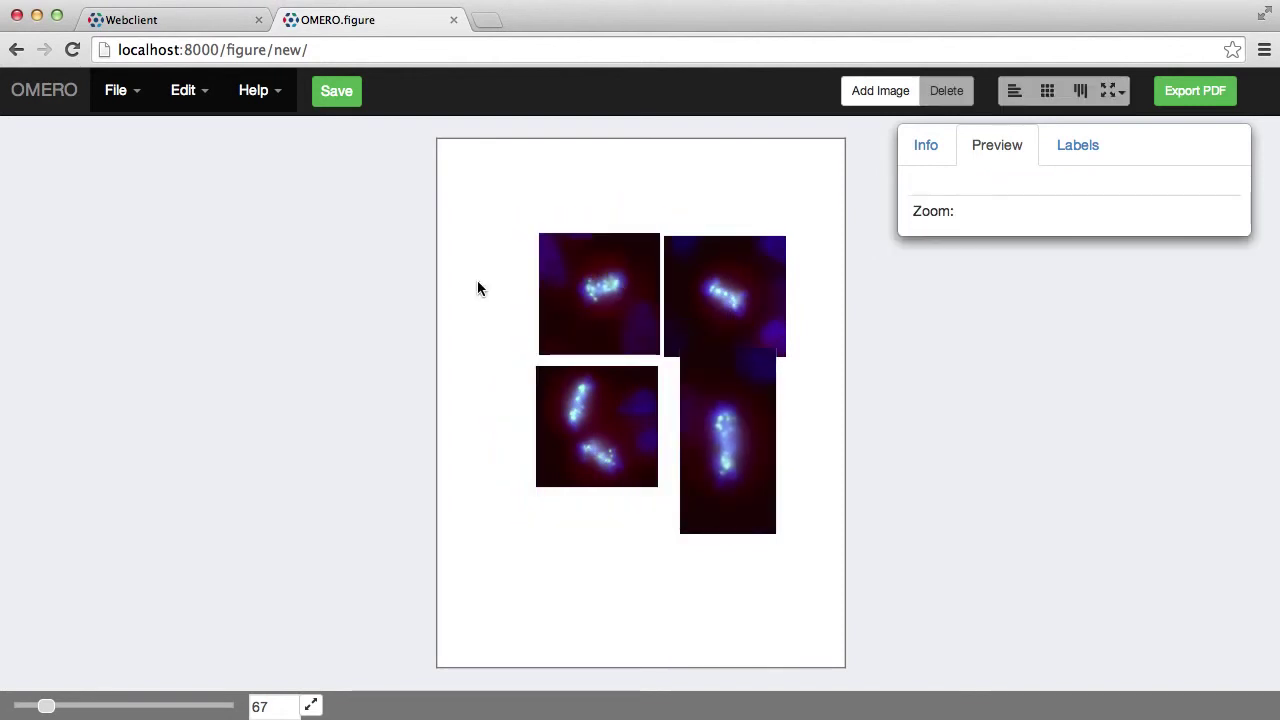
pyautogui.moveTo(477, 288); pyautogui.dragTo(586, 416)
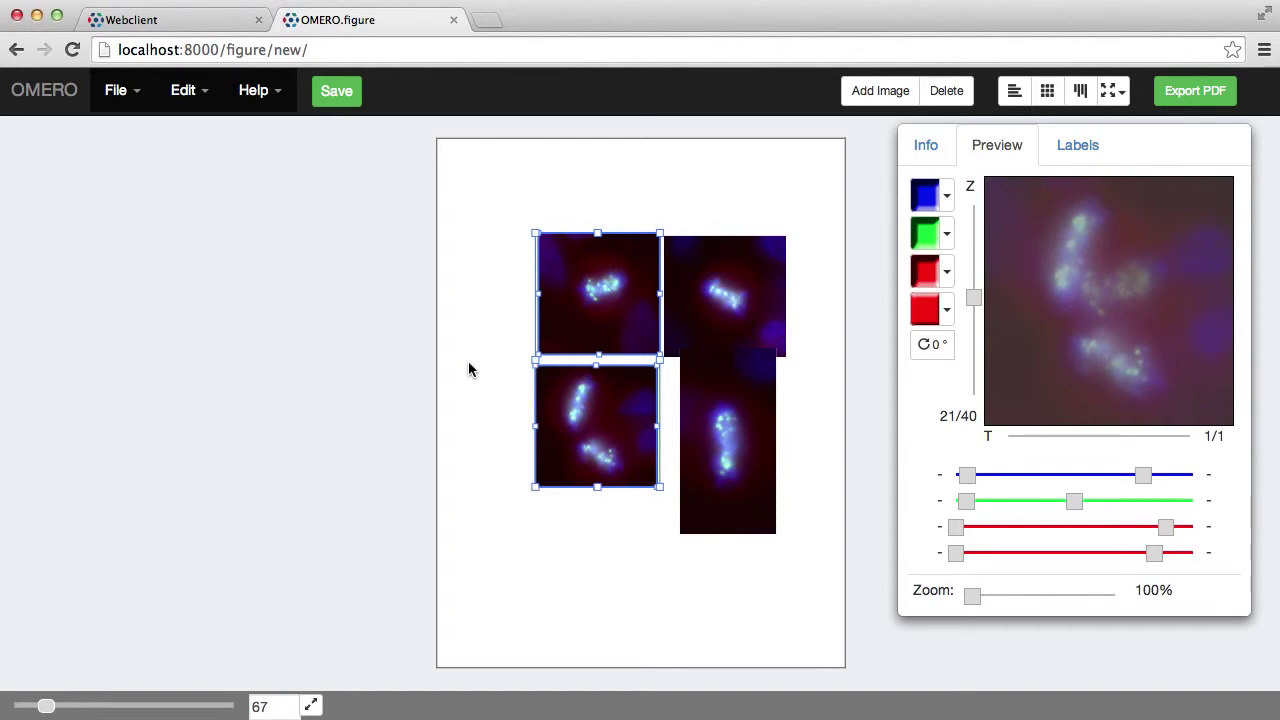
pyautogui.press('super+a')
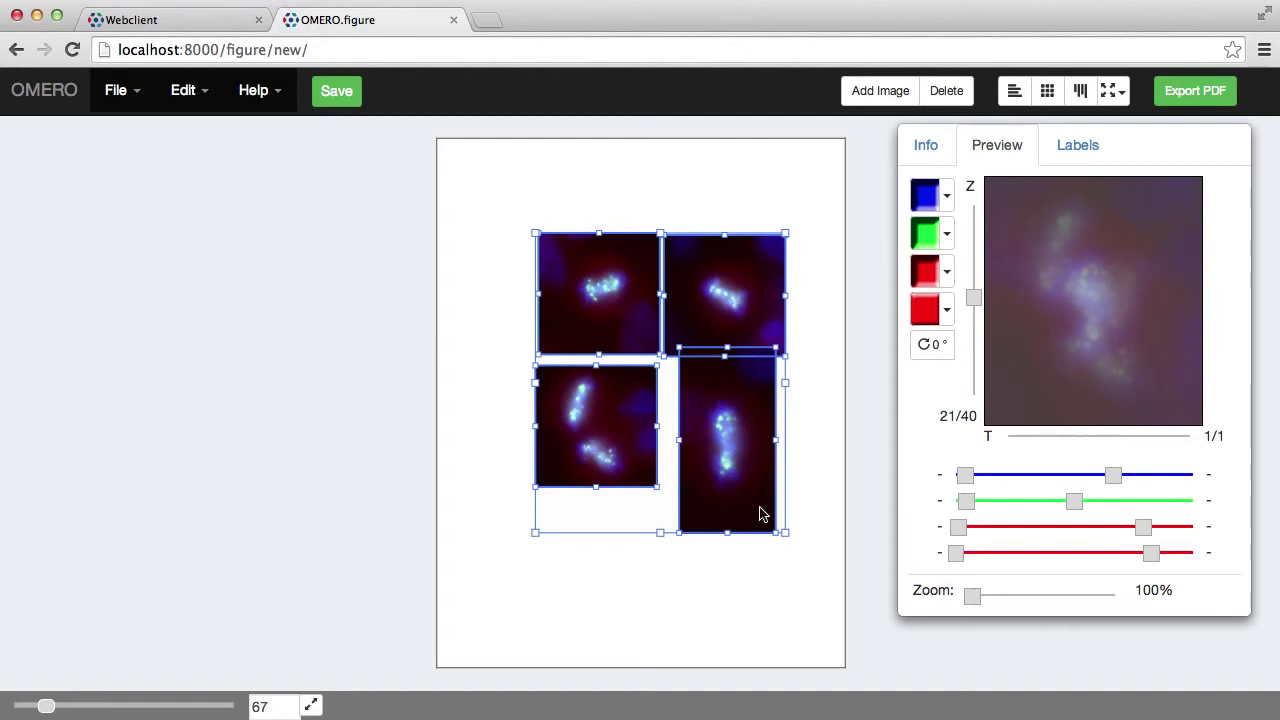
pyautogui.moveTo(603, 292); pyautogui.dragTo(573, 269)
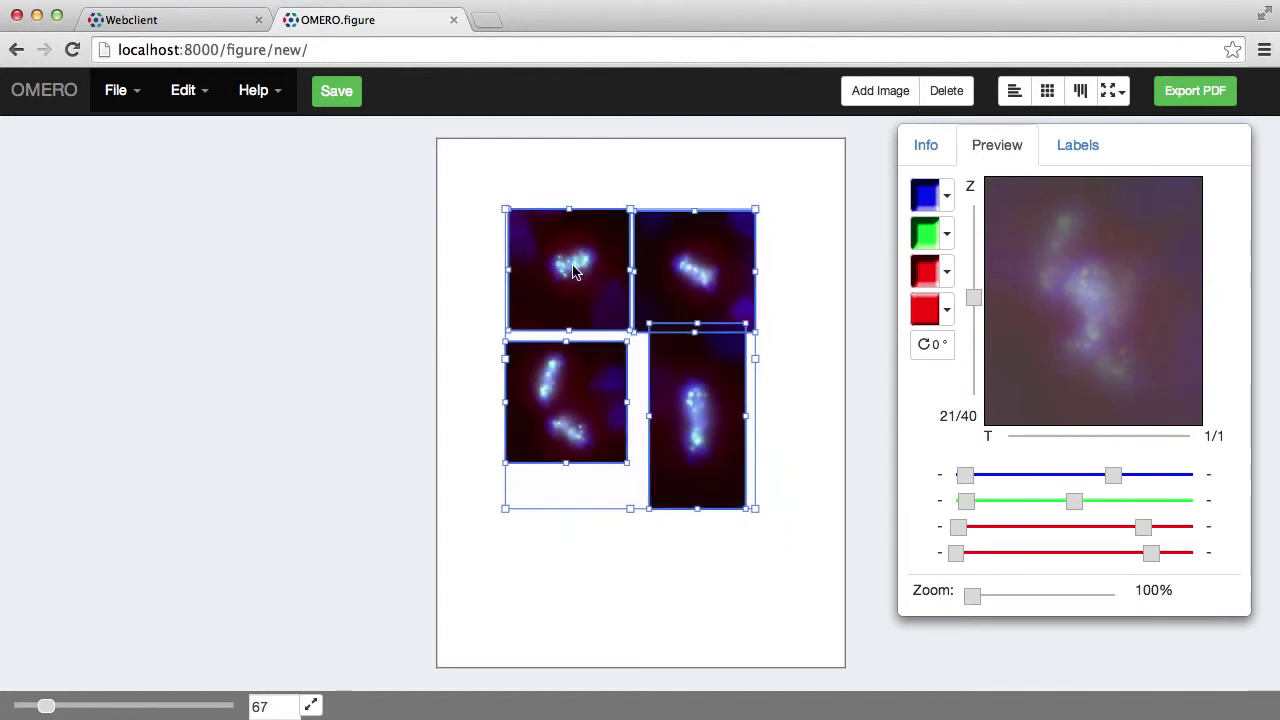
# Give the four panels equal width and height, then align them to the grid.
pyautogui.click(1114, 92)
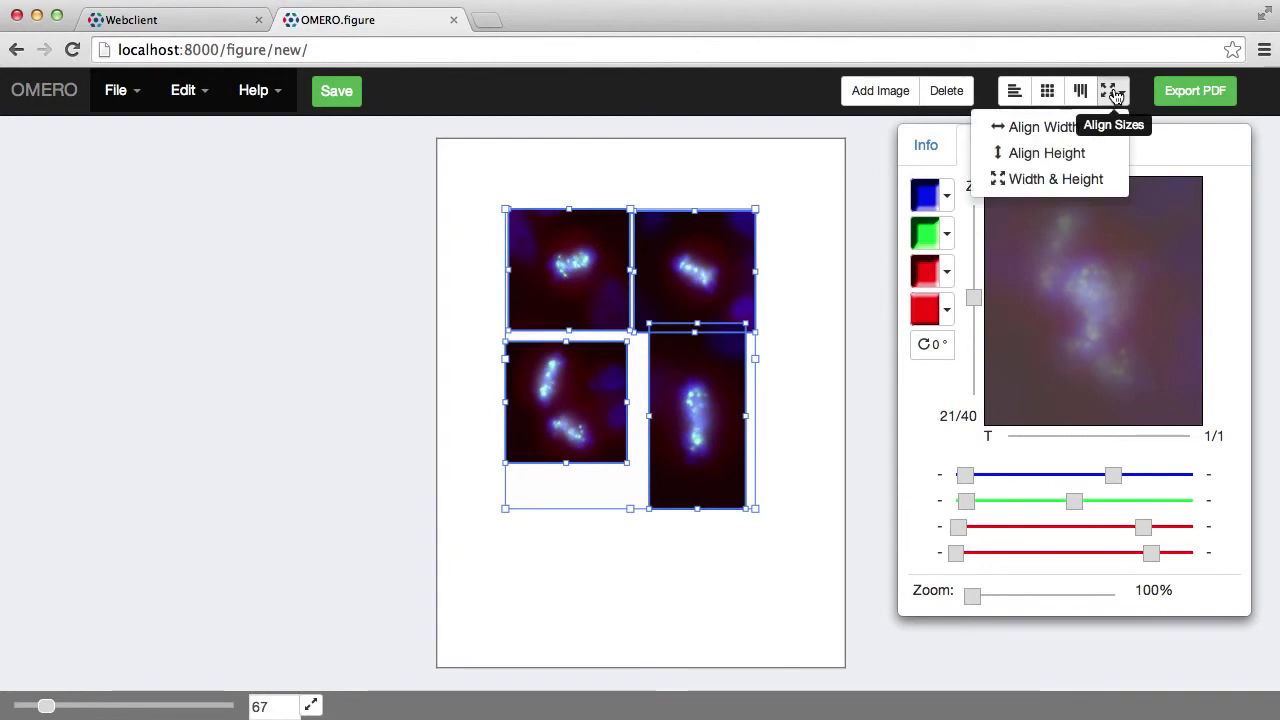
pyautogui.click(1097, 180)
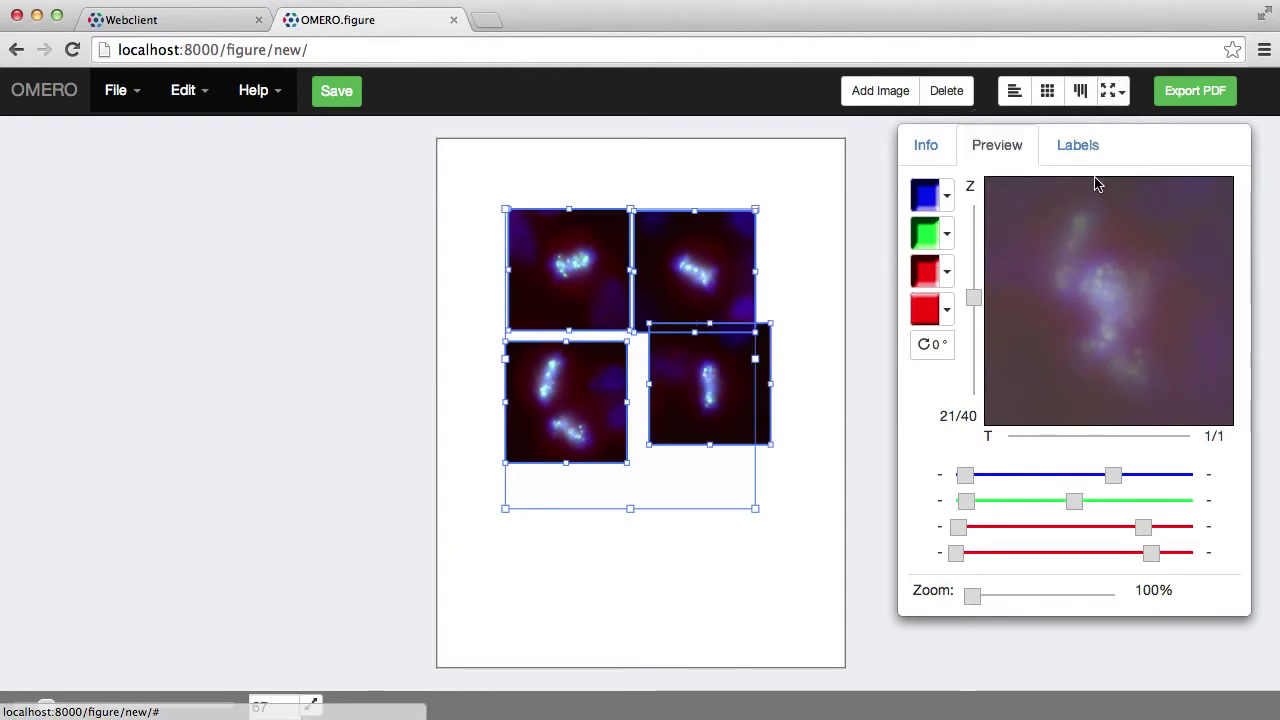
pyautogui.click(1052, 93)
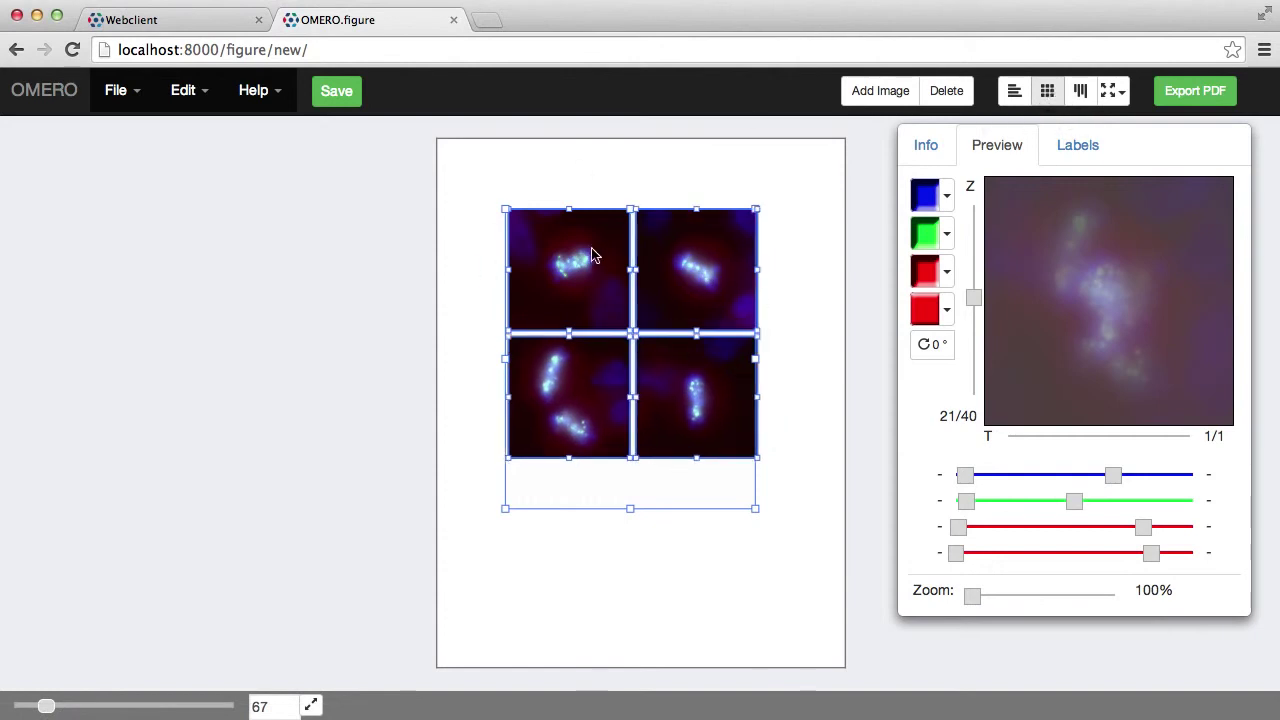
# Select the top-right panel and delete it.
pyautogui.click(475, 326)
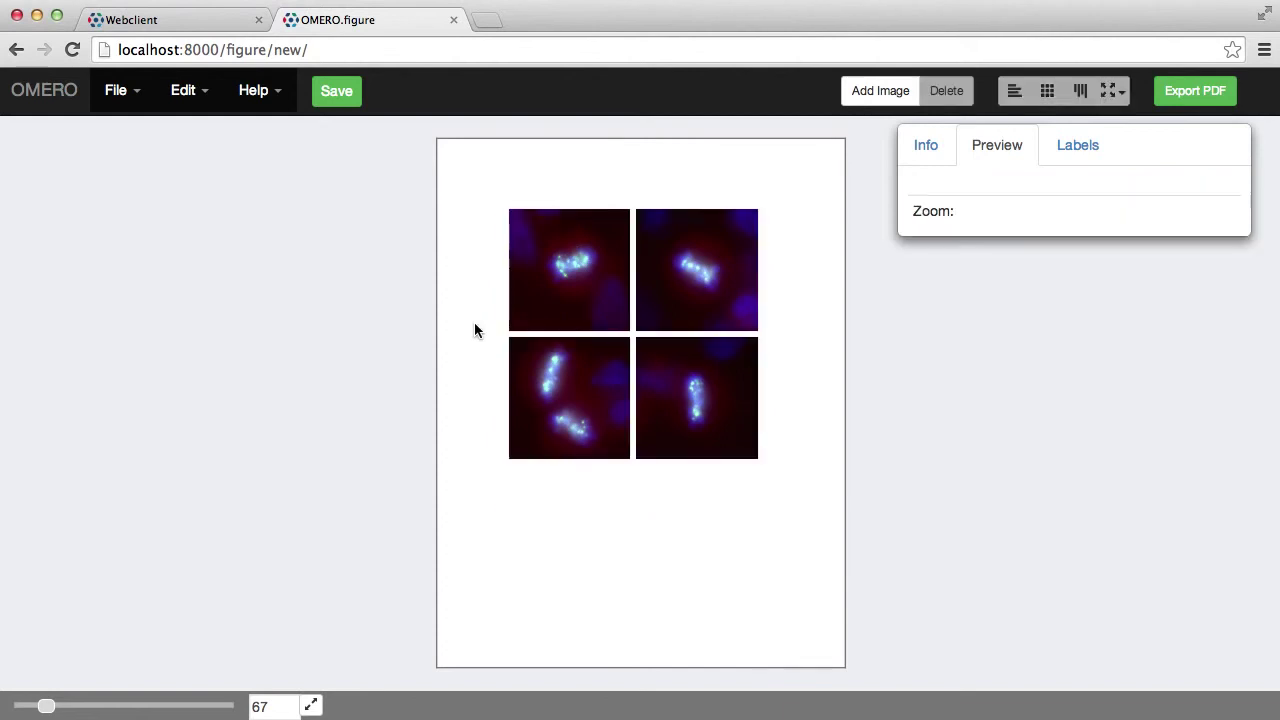
pyautogui.click(688, 285)
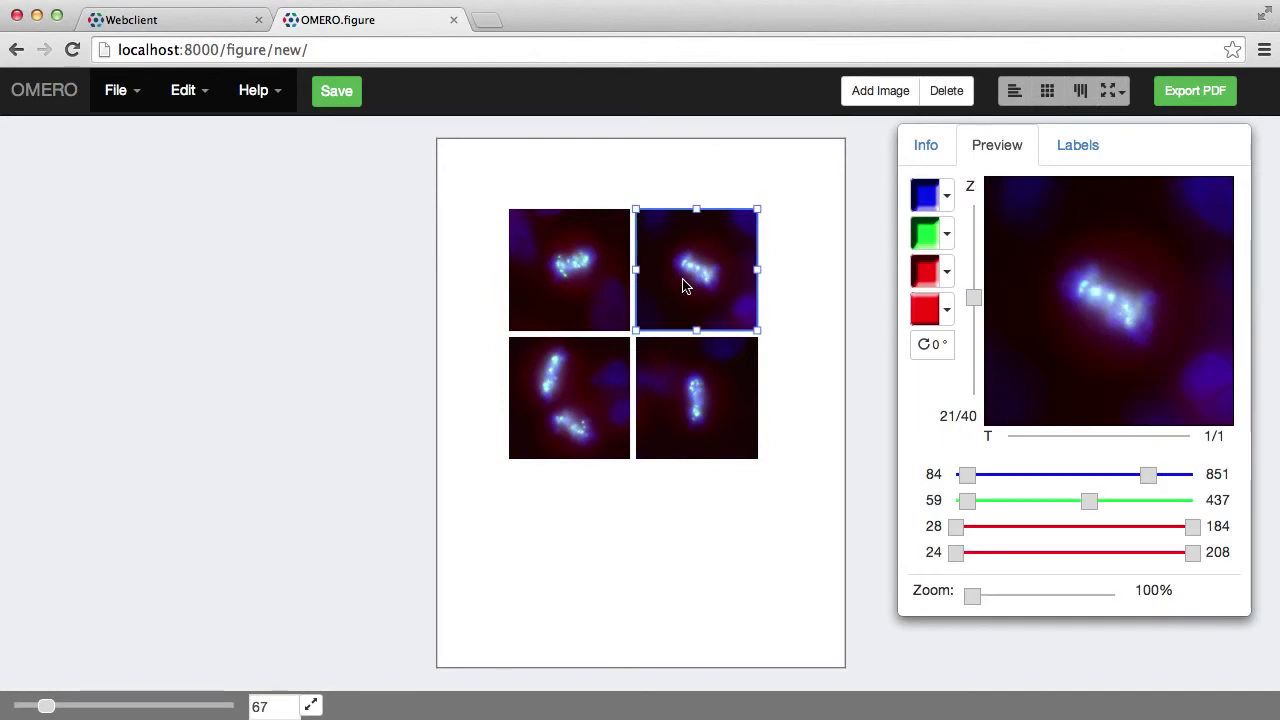
pyautogui.click(946, 92)
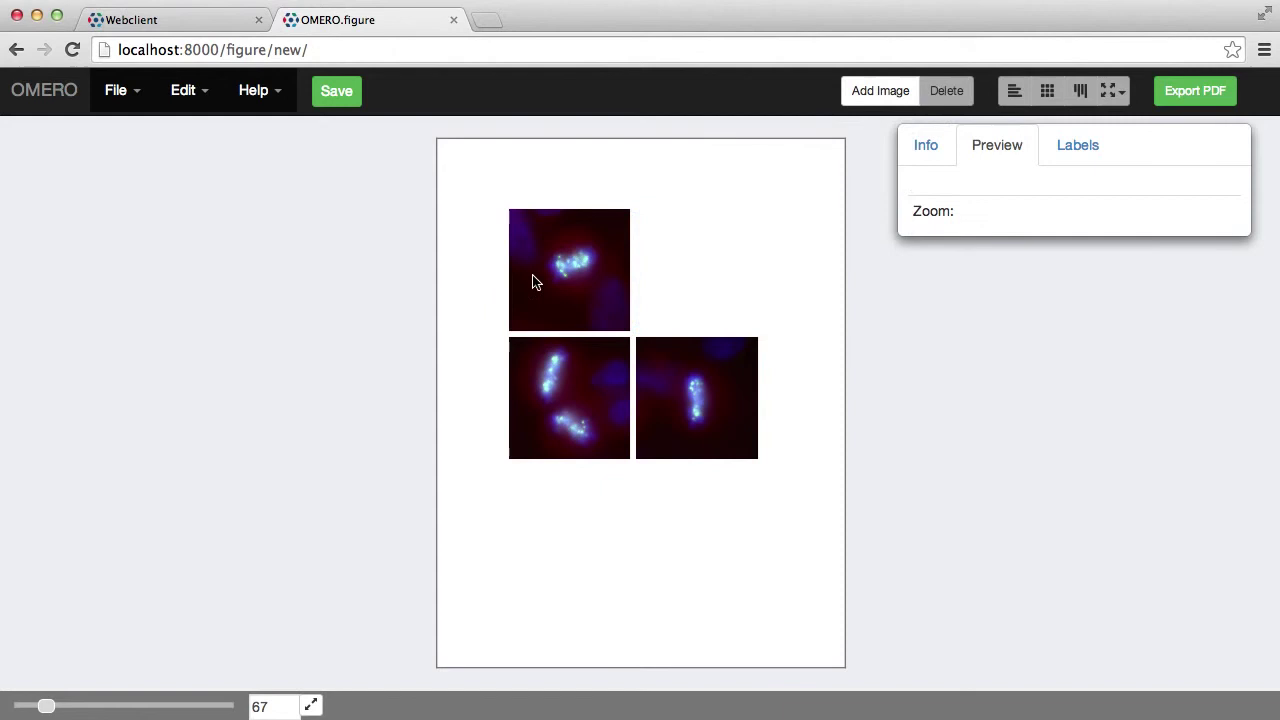
# Undo and redo the deletion from the Edit menu, then undo back to the unaligned four-panel layout.
pyautogui.click(190, 92)
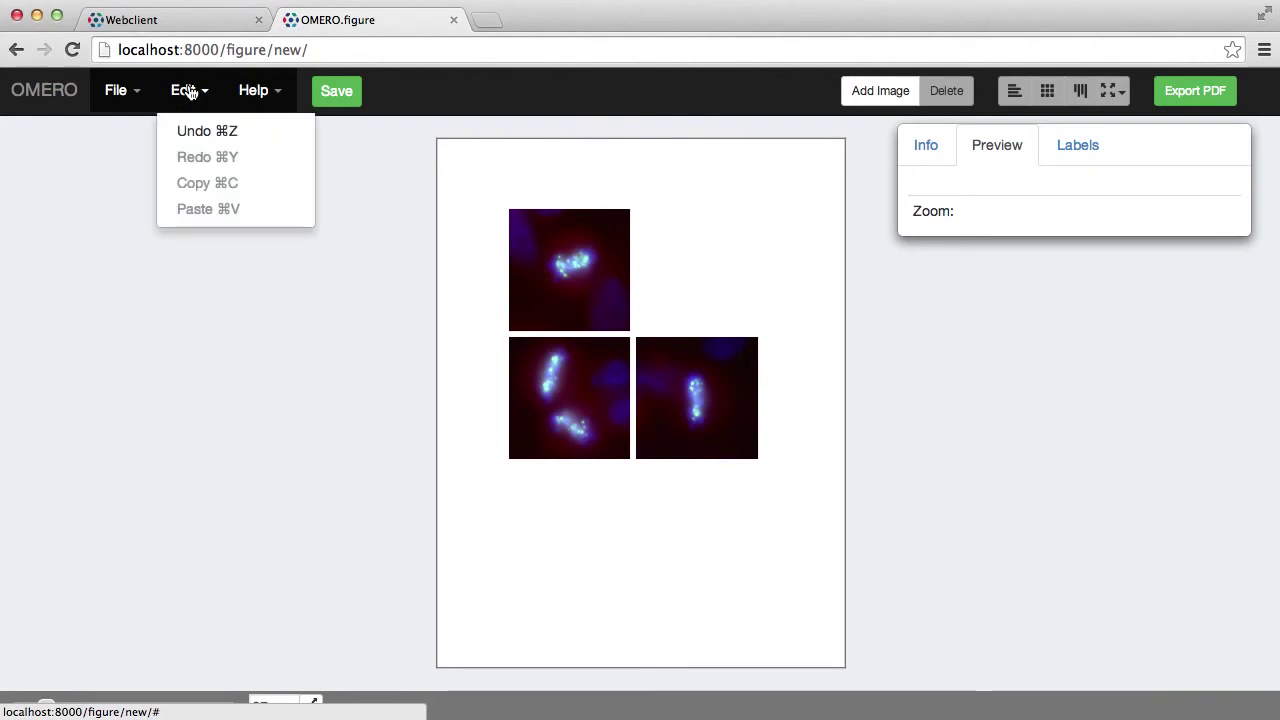
pyautogui.click(192, 131)
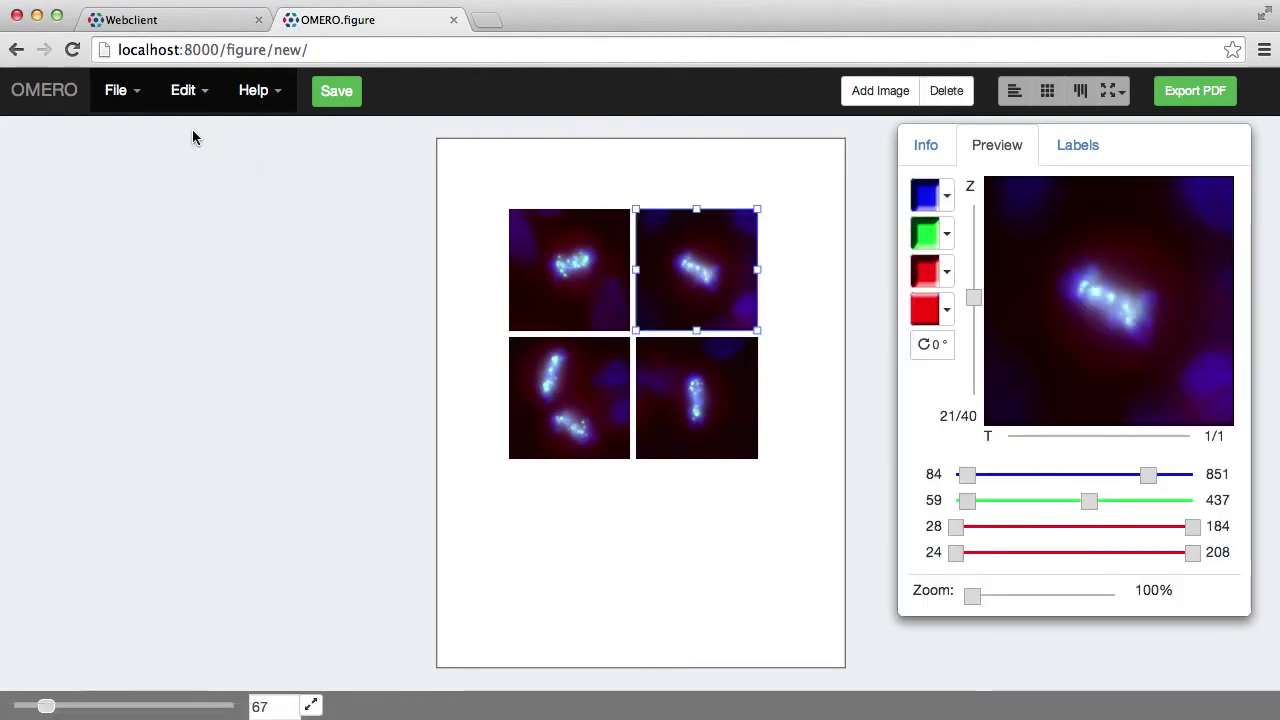
pyautogui.click(185, 92)
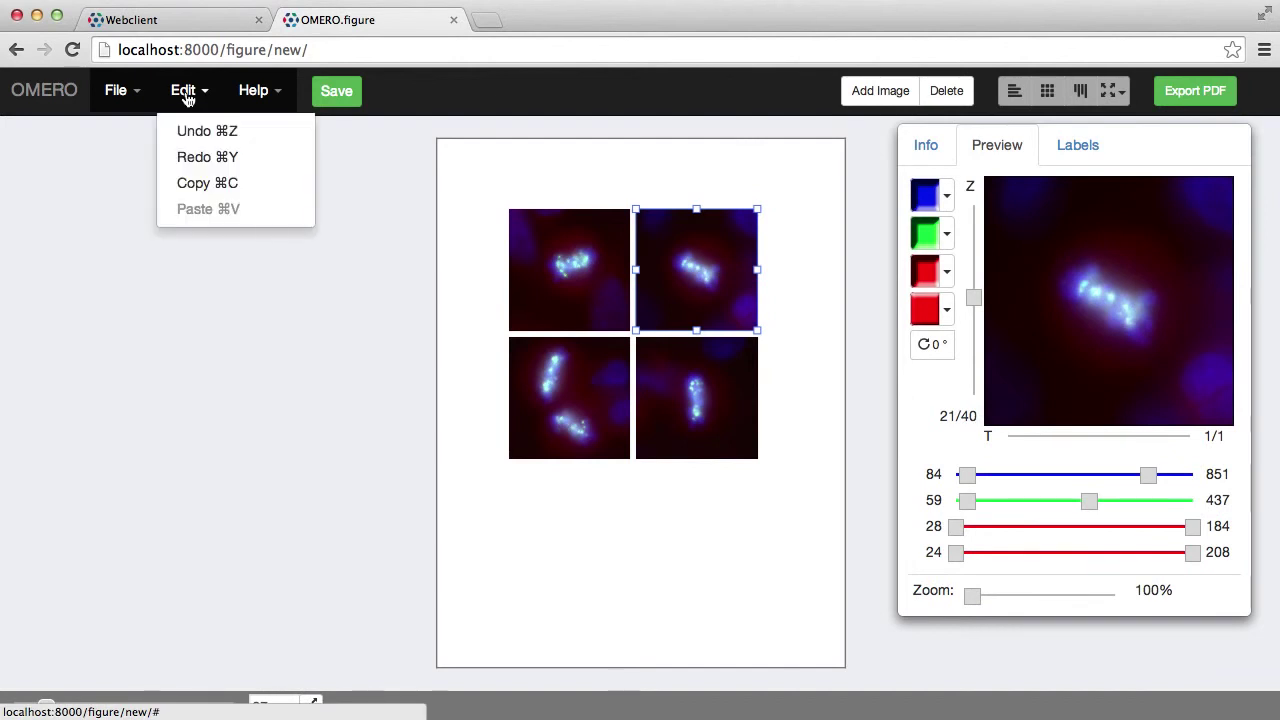
pyautogui.click(188, 157)
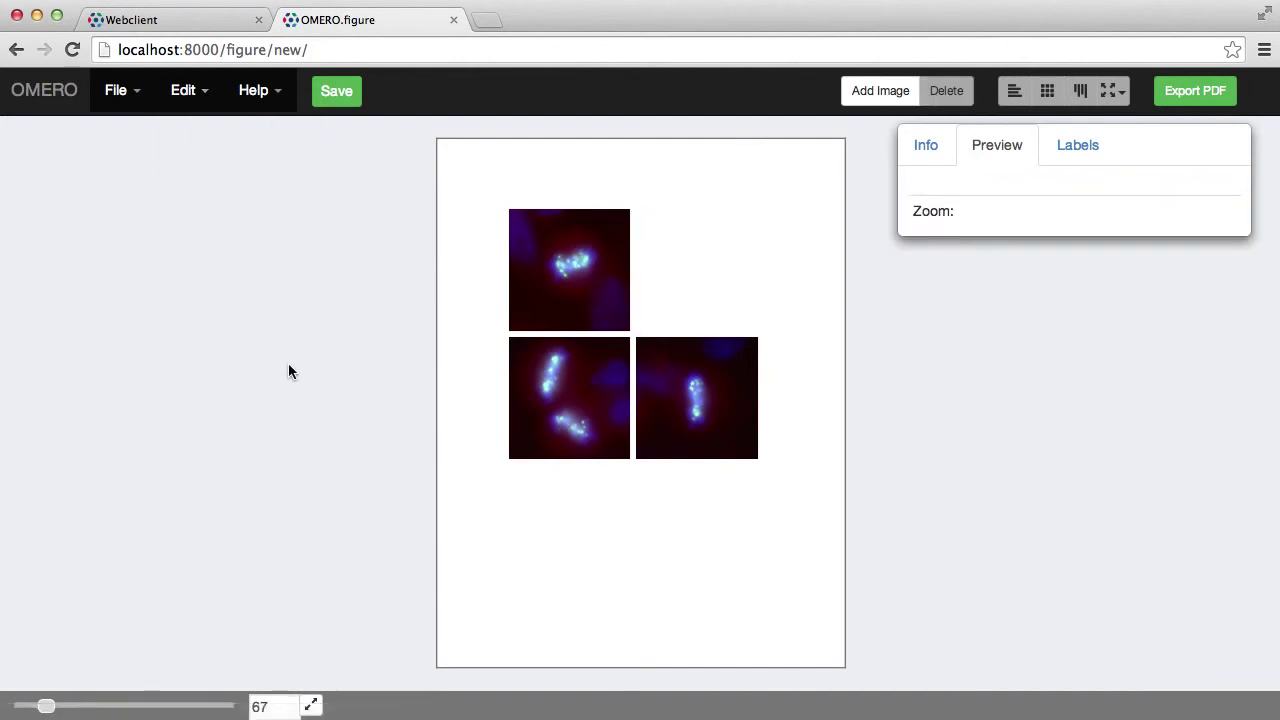
pyautogui.press('super+y')
pyautogui.press('super+y')
pyautogui.press('super+y')
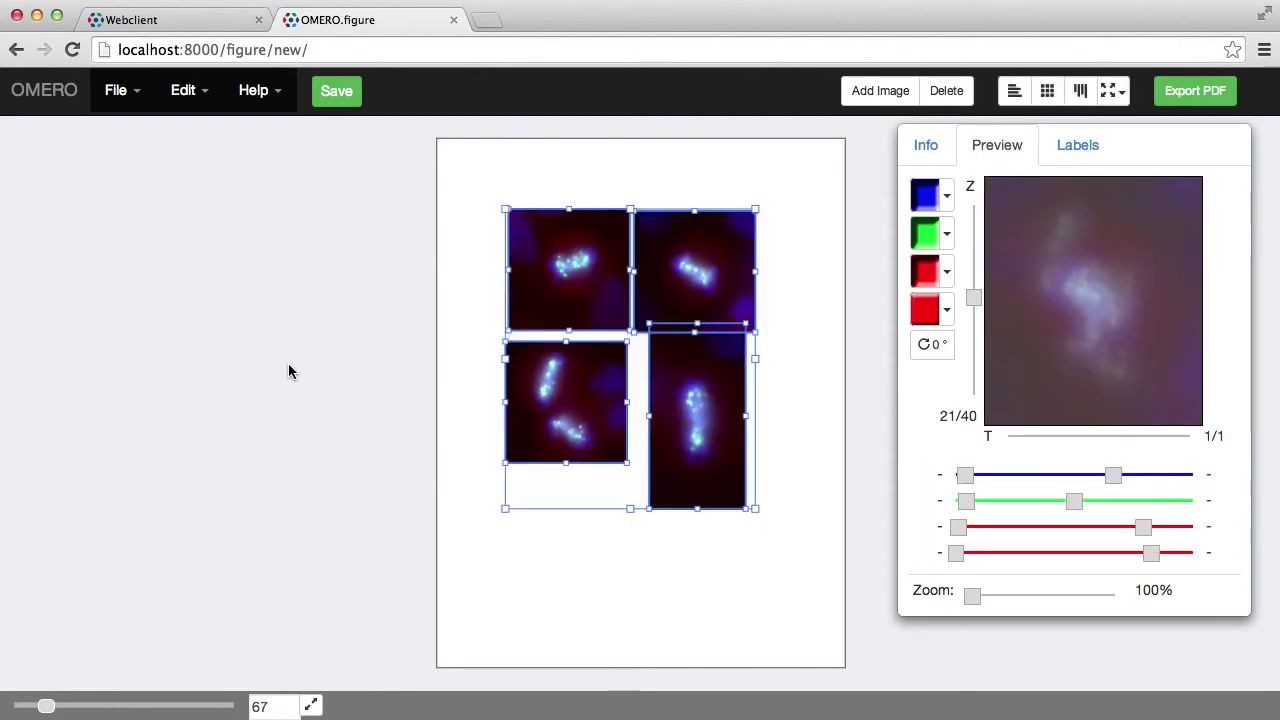
# Review the top-right panel's Info and Labels tabs, then zoom the page in and back to fit.
pyautogui.click(777, 206)
pyautogui.click(699, 266)
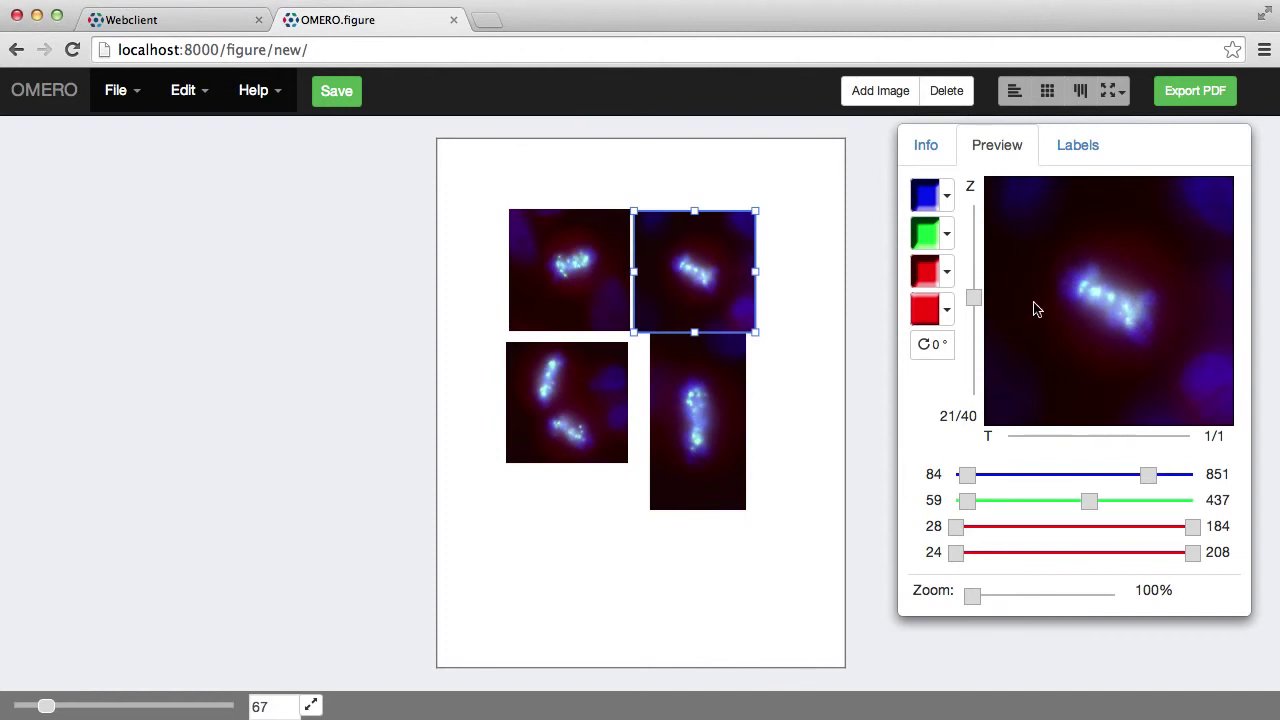
pyautogui.click(927, 147)
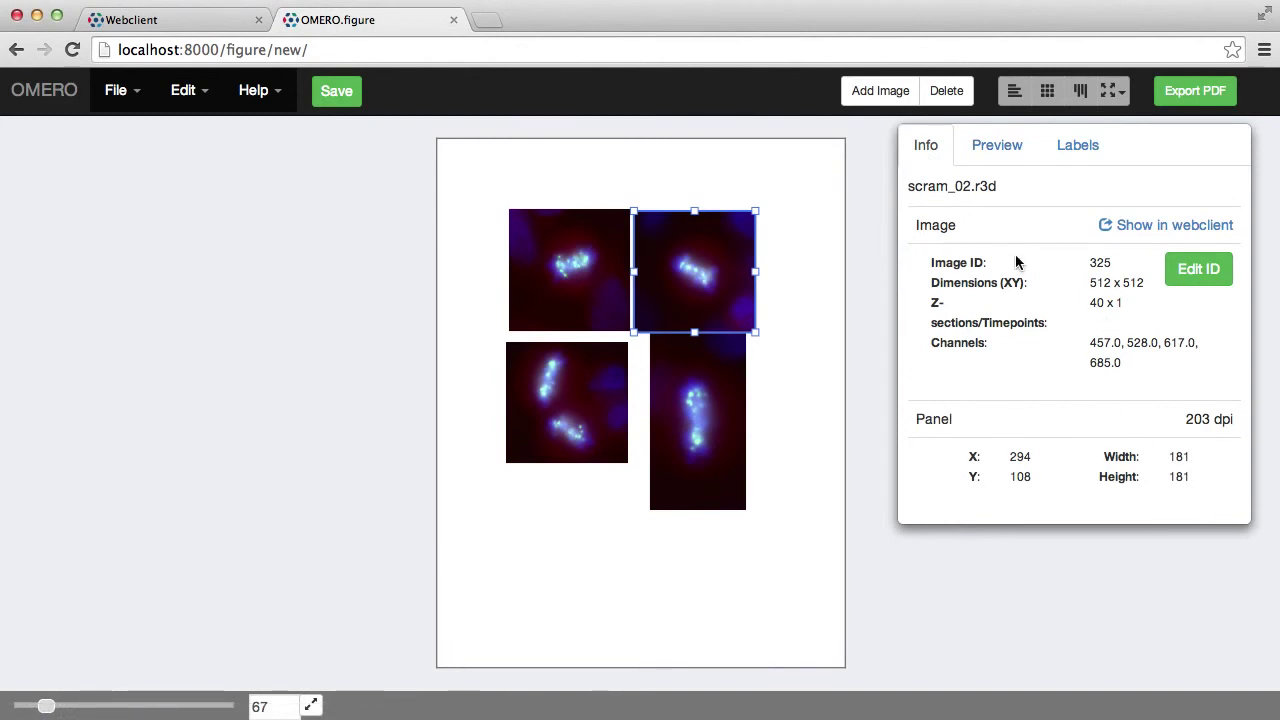
pyautogui.click(1086, 148)
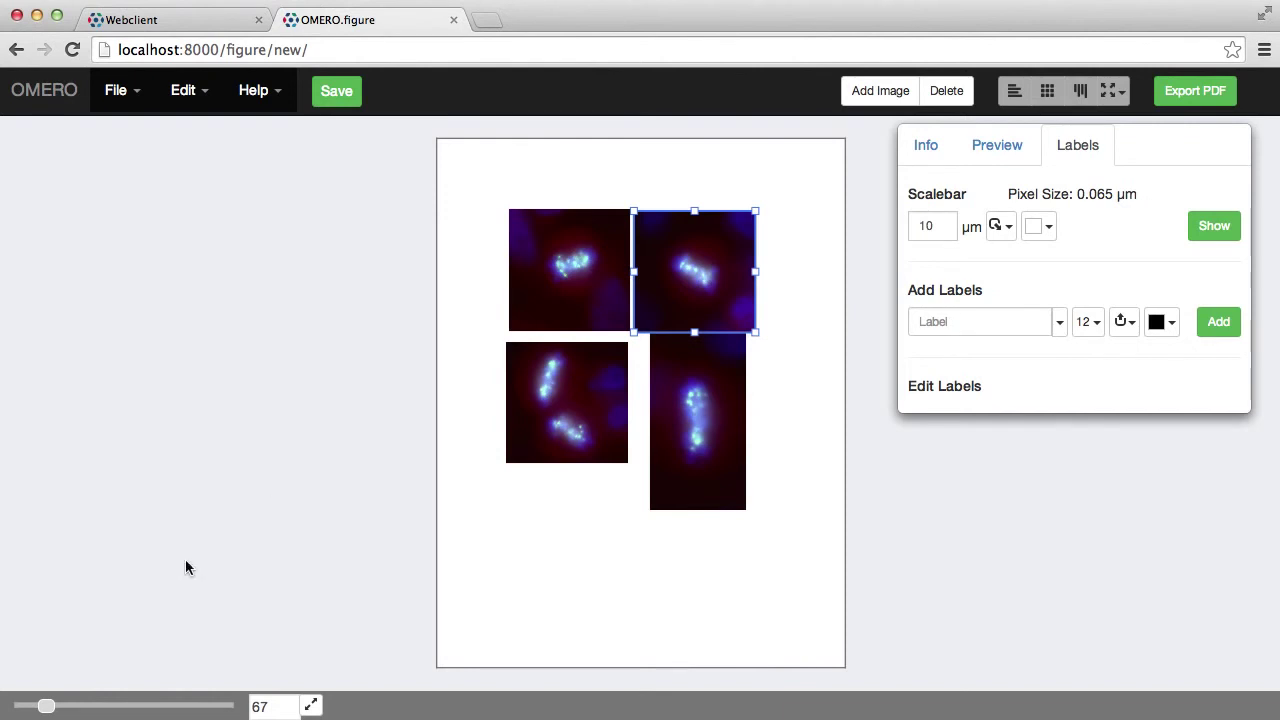
pyautogui.moveTo(45, 707); pyautogui.dragTo(84, 707)
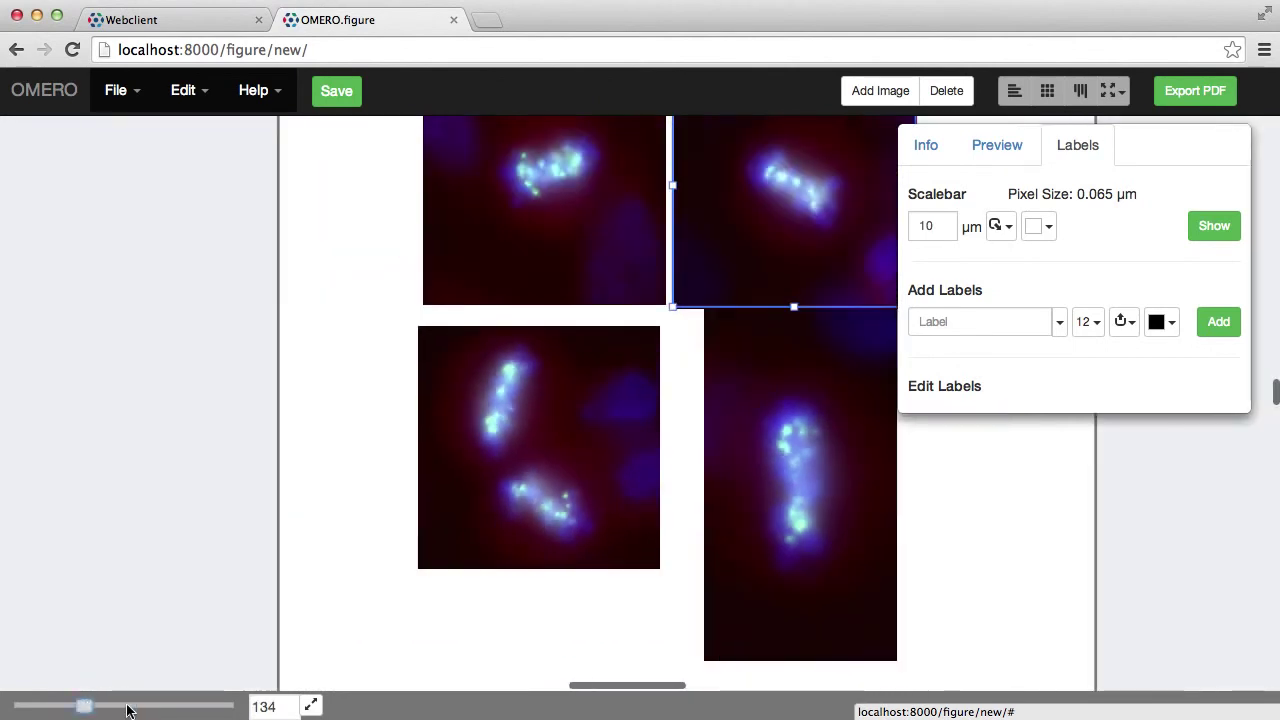
pyautogui.click(309, 707)
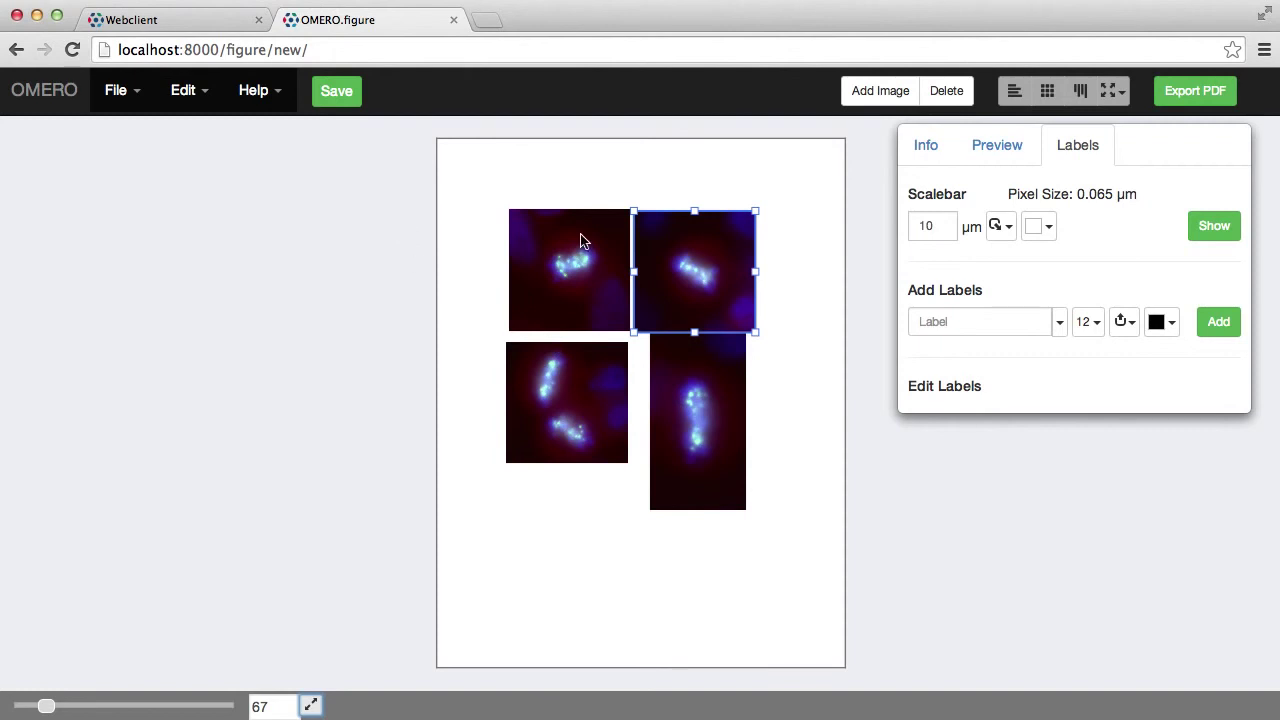
# Save the figure to OMERO with the name 'Demo-Figure'.
pyautogui.click(337, 93)
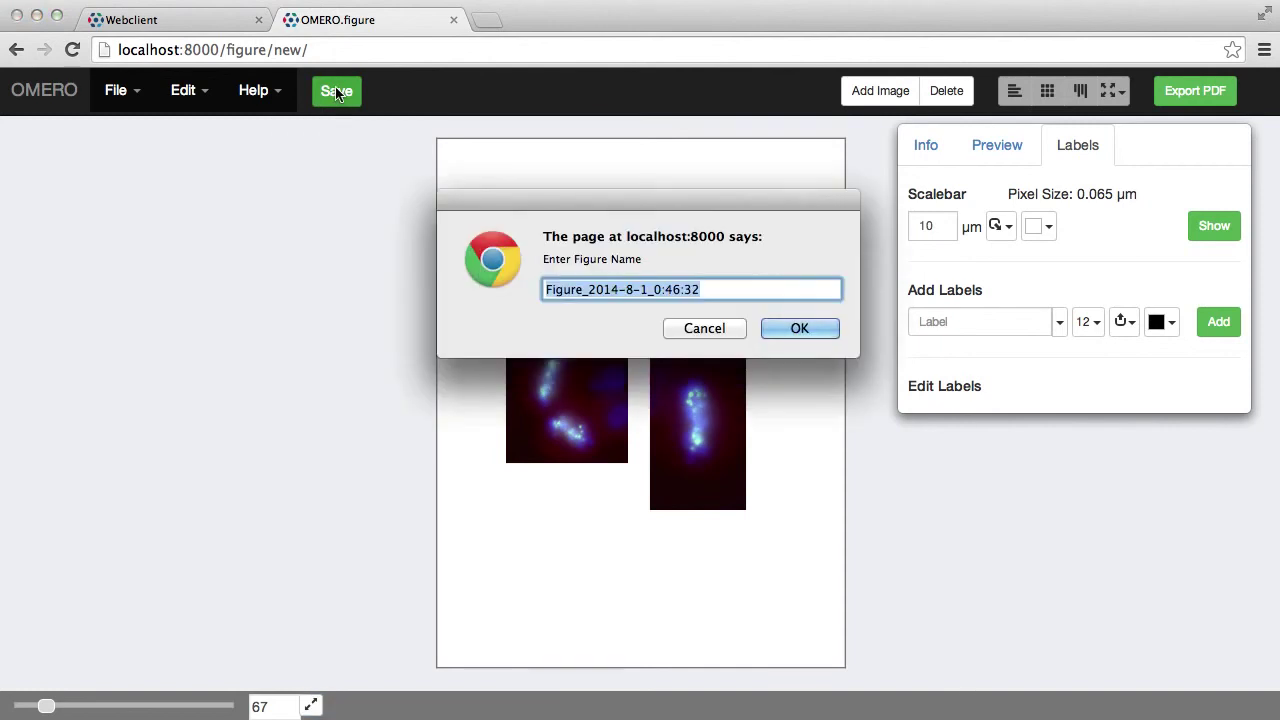
pyautogui.write('Demo')
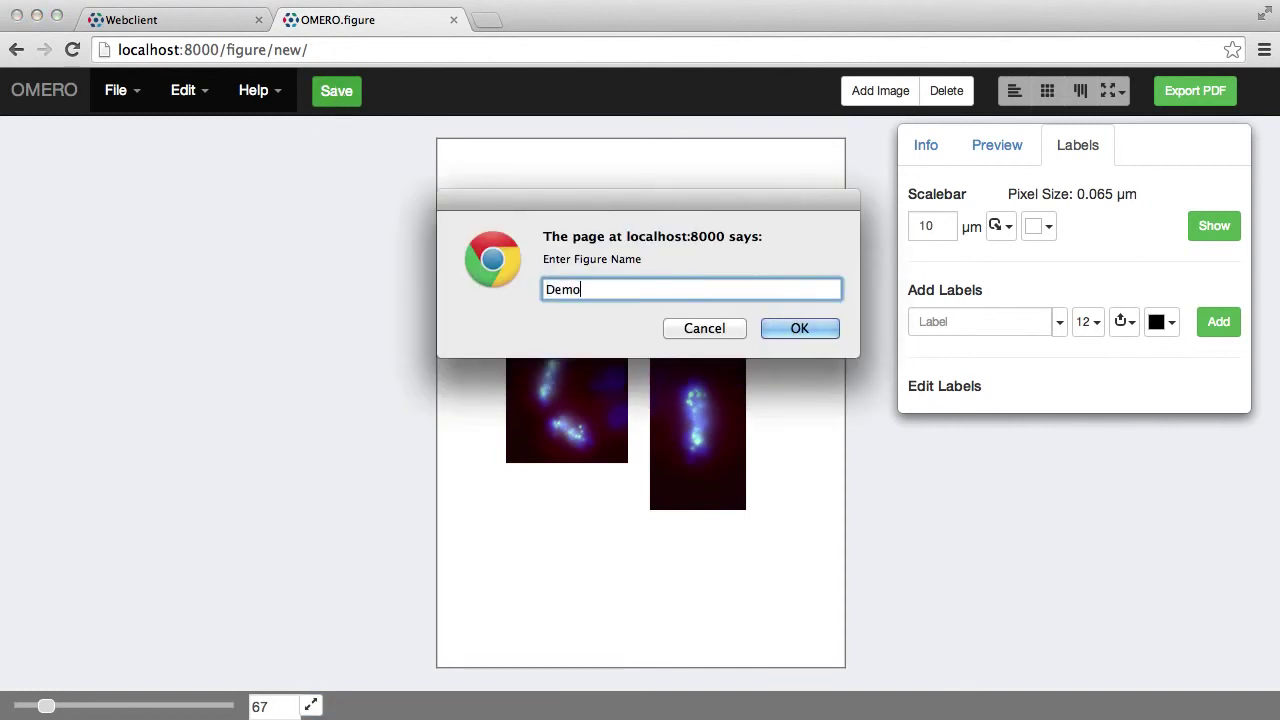
pyautogui.write('-Figure')
pyautogui.click(791, 328)
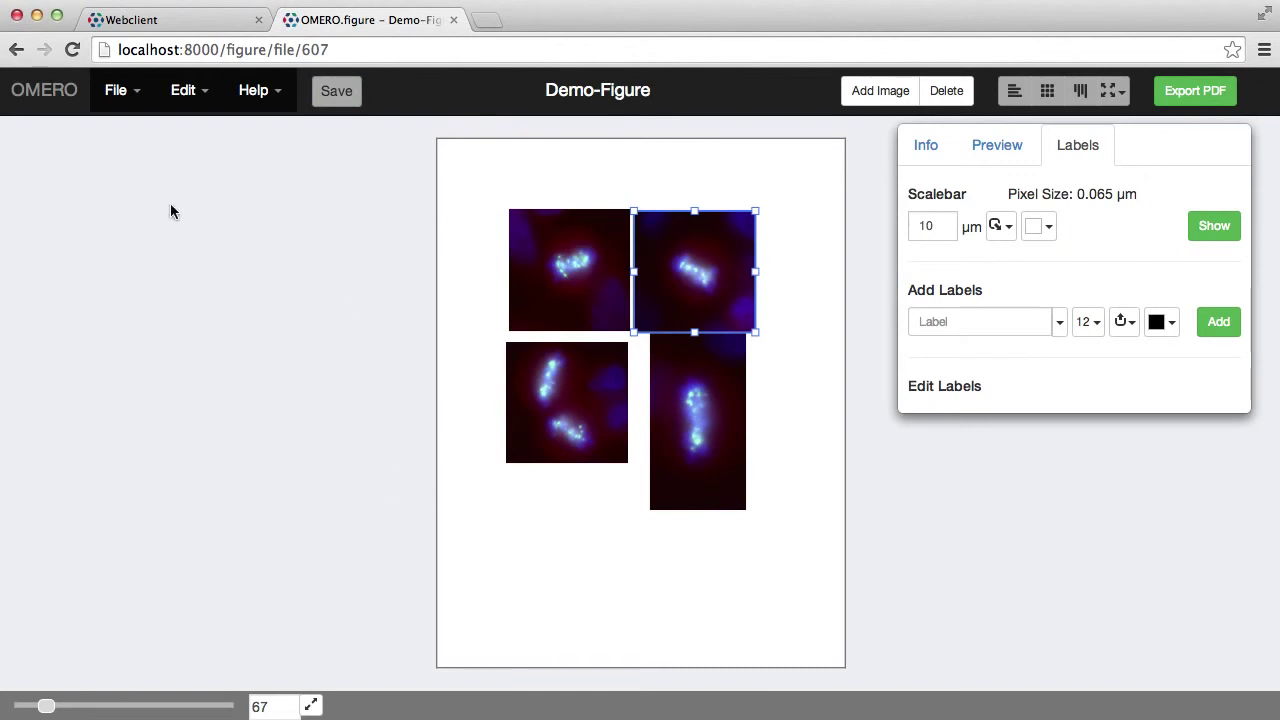
# Check that Demo-Figure is listed under File > Open, then cancel the dialog.
pyautogui.click(117, 97)
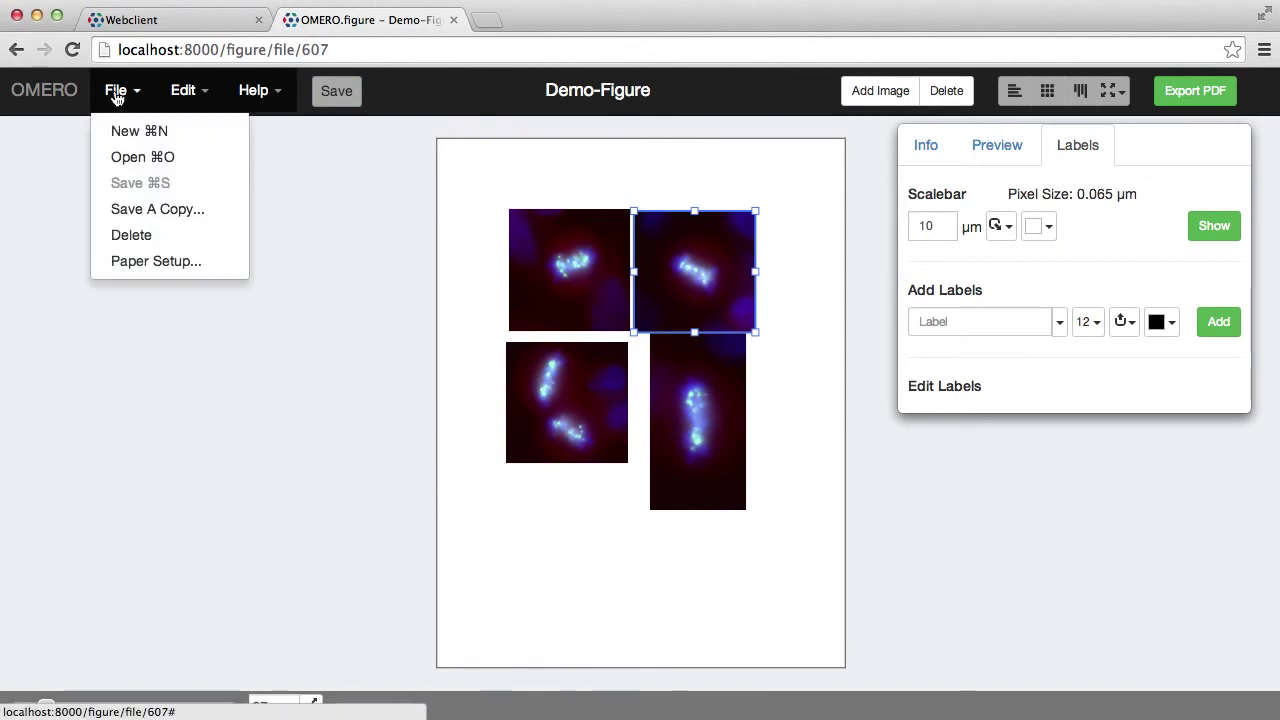
pyautogui.click(123, 157)
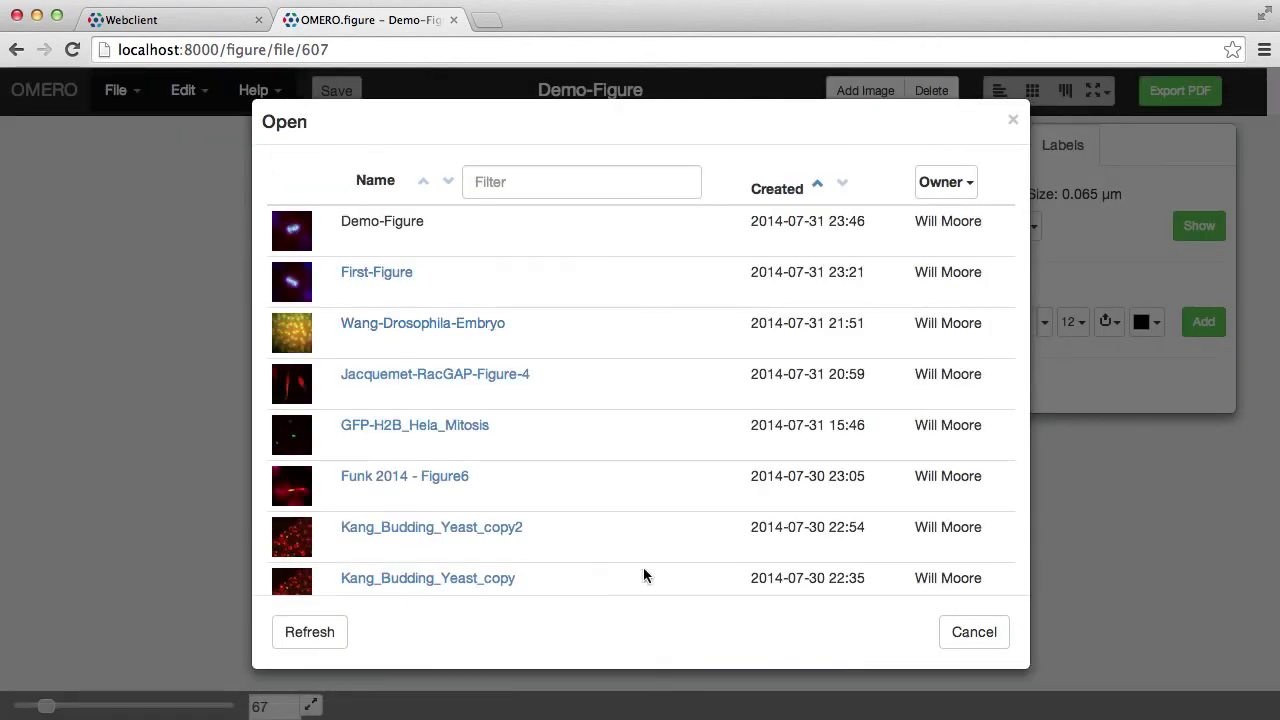
pyautogui.click(965, 631)
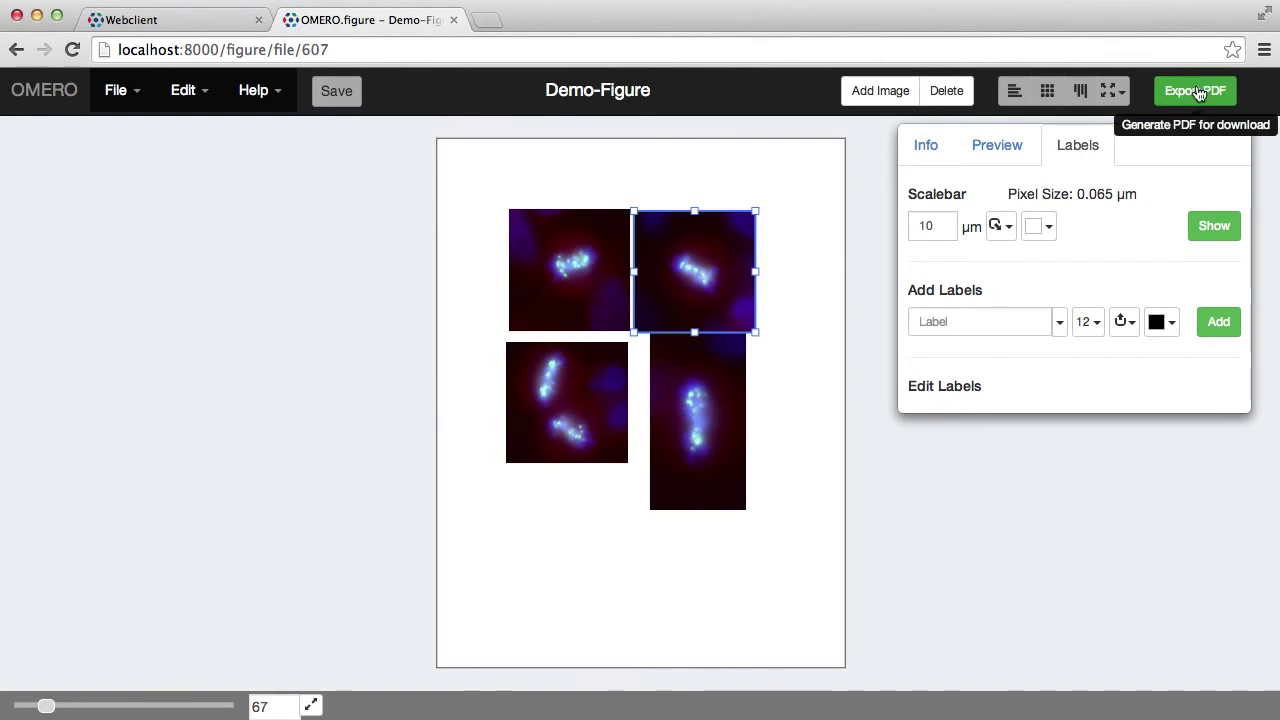
# Export the figure with Export PDF and open the generated PDF.
pyautogui.click(1199, 94)
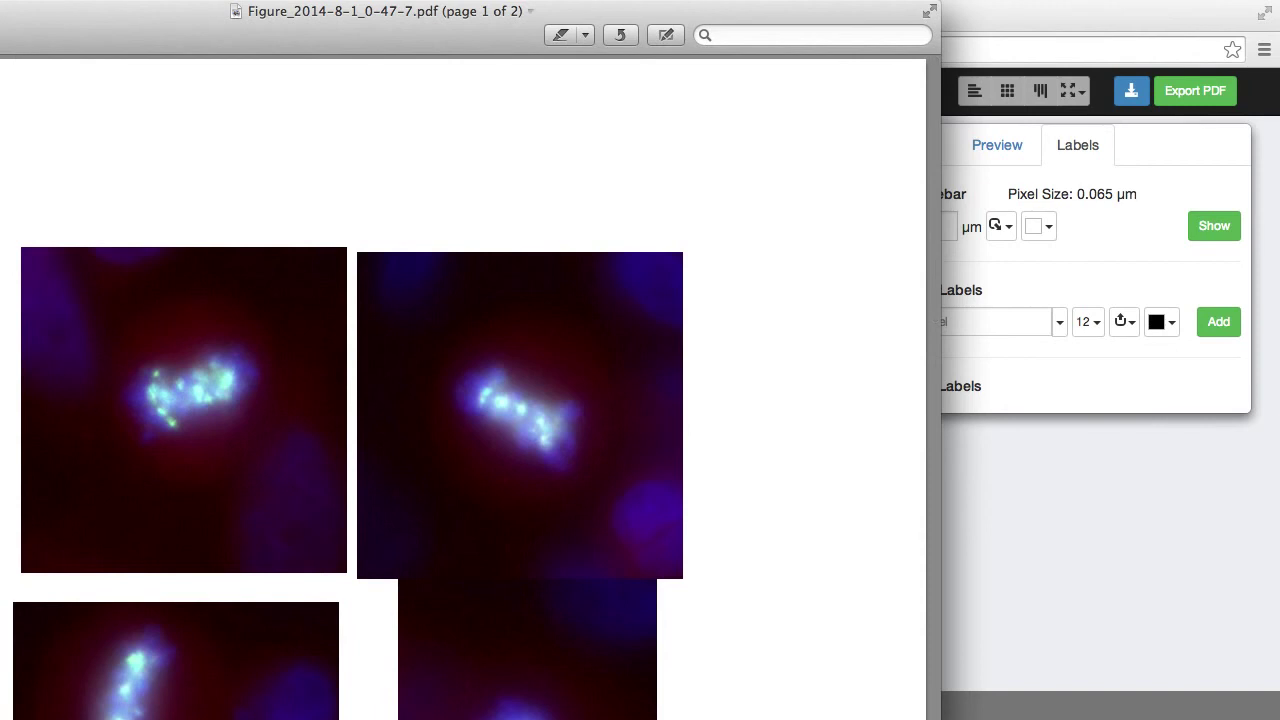
# Move the Preview window fully on screen, resize it to fit the page, and scroll the PDF.
pyautogui.moveTo(14, 55); pyautogui.dragTo(255, 55)
pyautogui.moveTo(137, 13); pyautogui.dragTo(139, 13)
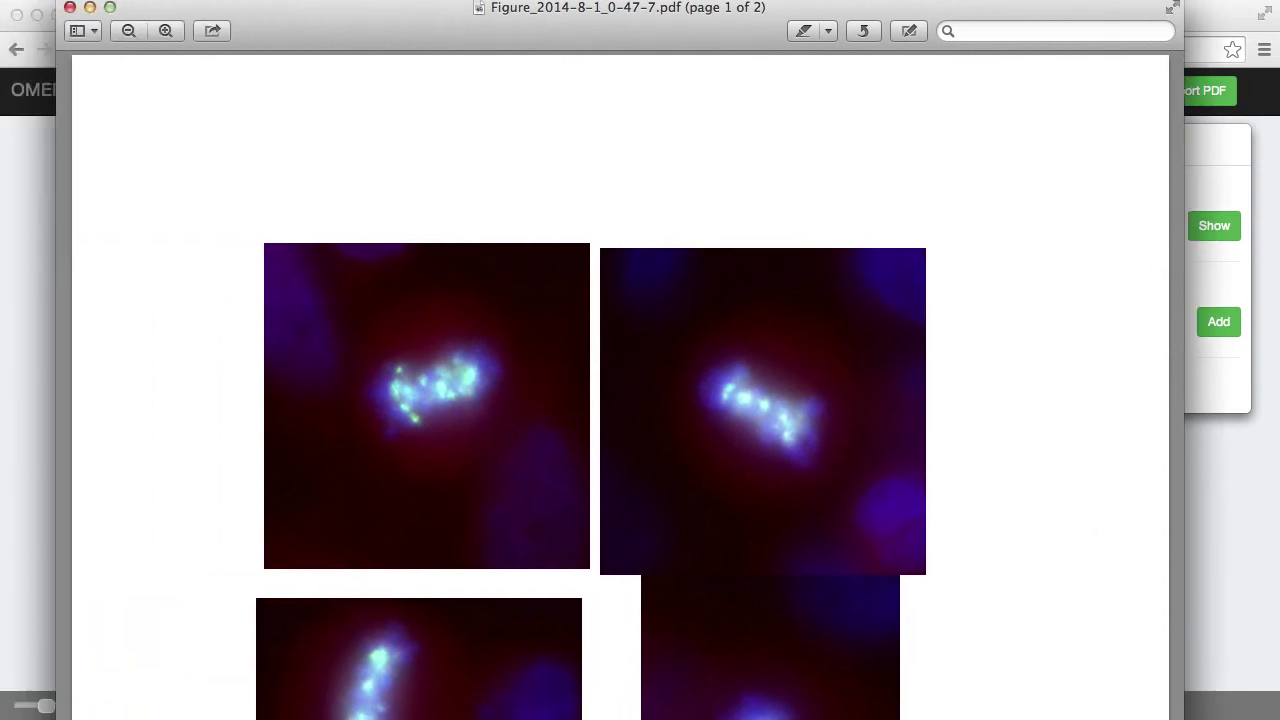
pyautogui.moveTo(1182, 716); pyautogui.dragTo(871, 562)
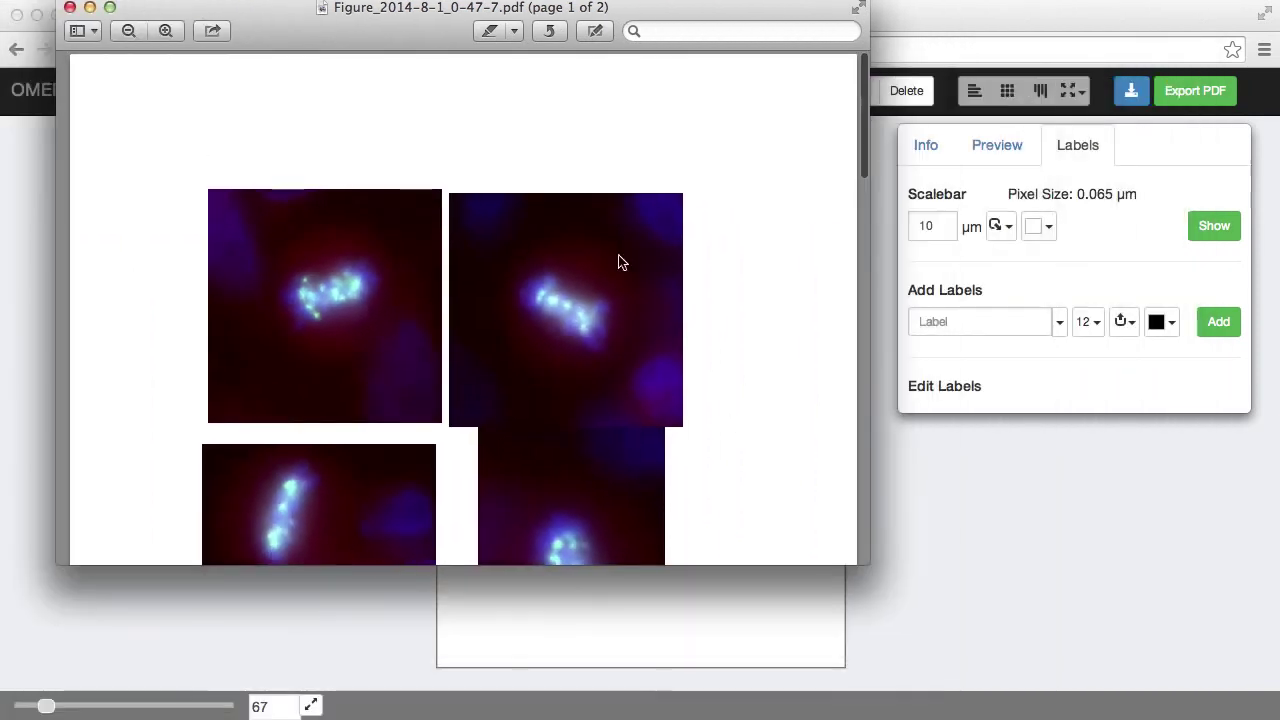
pyautogui.scroll(-5, 676, 148)
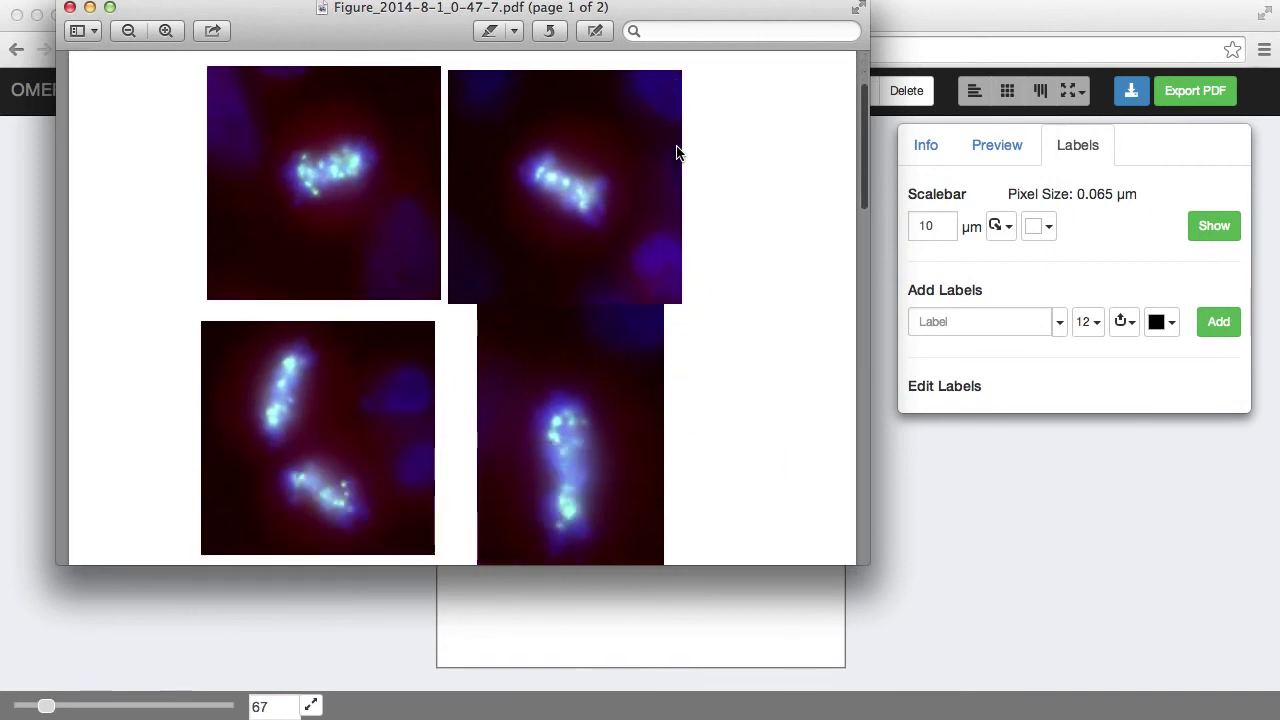
pyautogui.scroll(2, 730, 346)
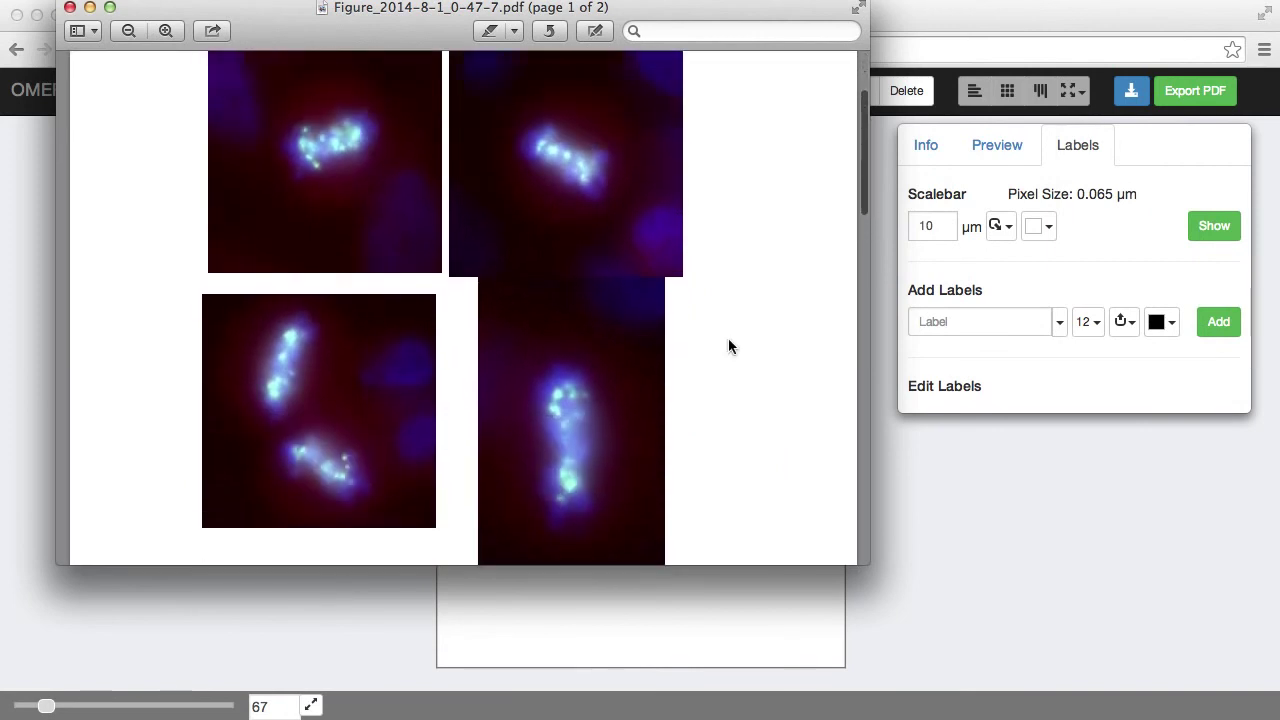
pyautogui.scroll(3, 728, 346)
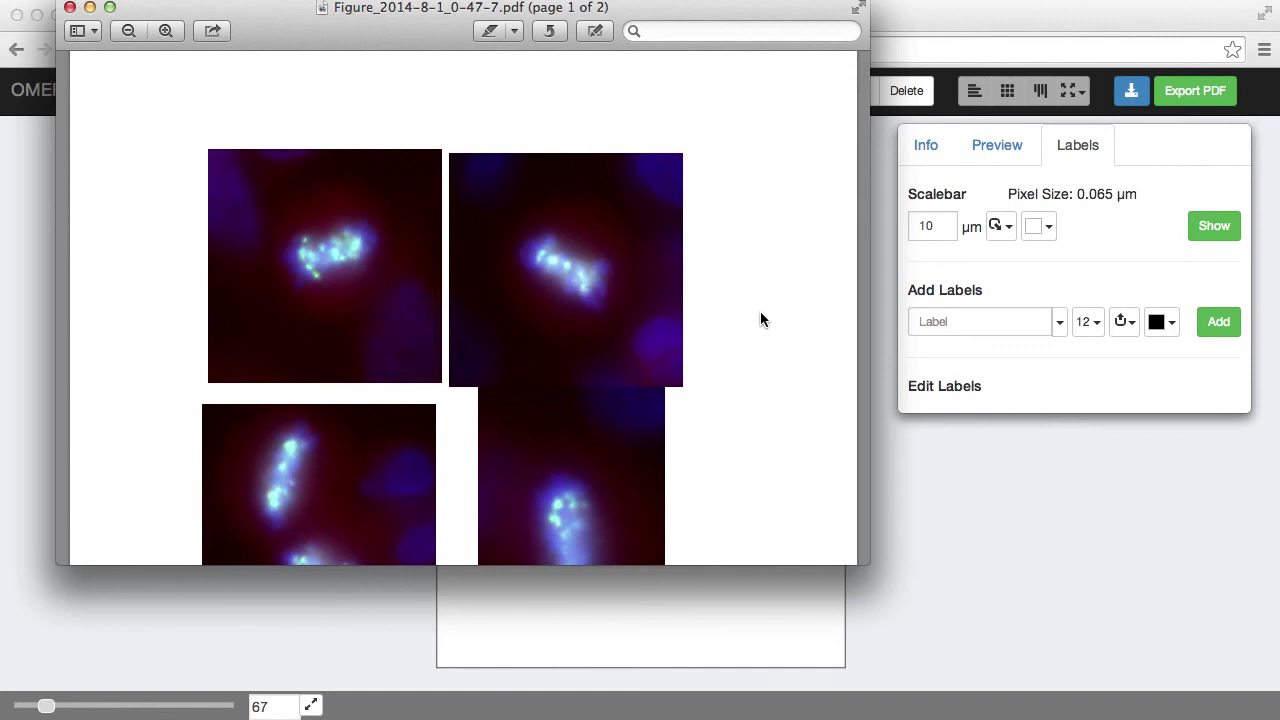
# Visit the OMERO.figure home page from Help, then go to its Blog and the User Manual.
pyautogui.click(922, 38)
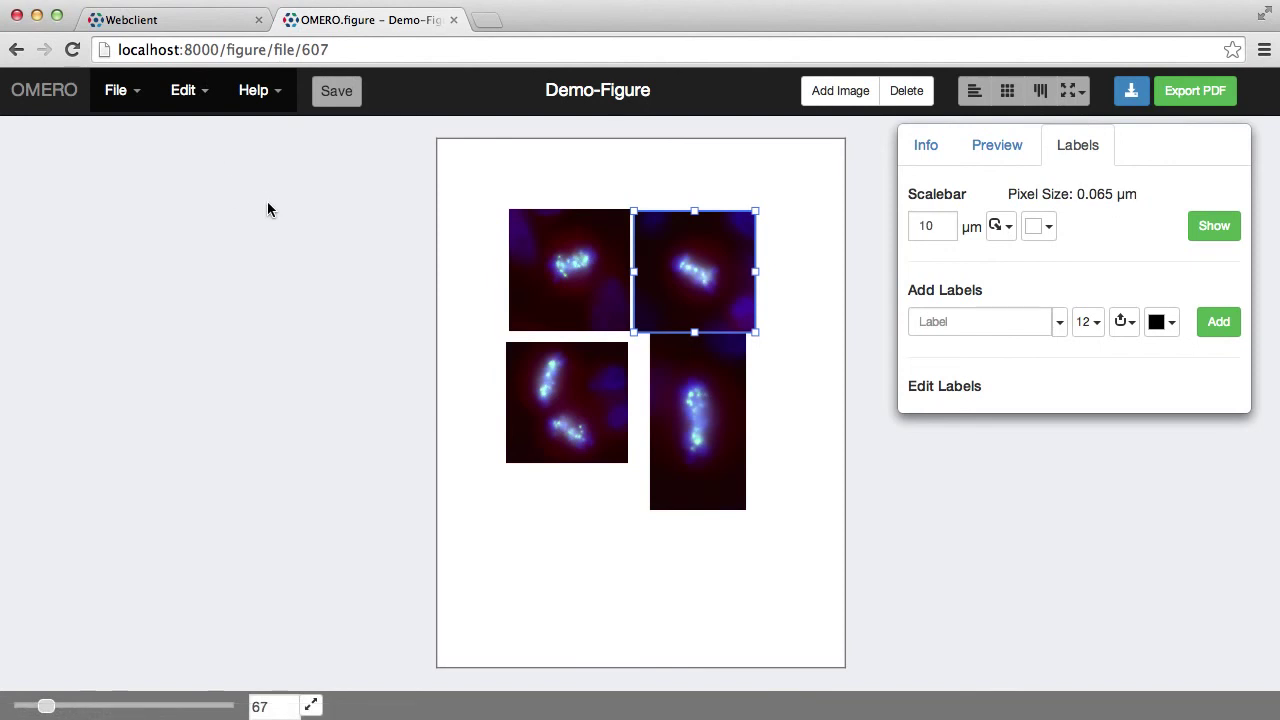
pyautogui.click(257, 93)
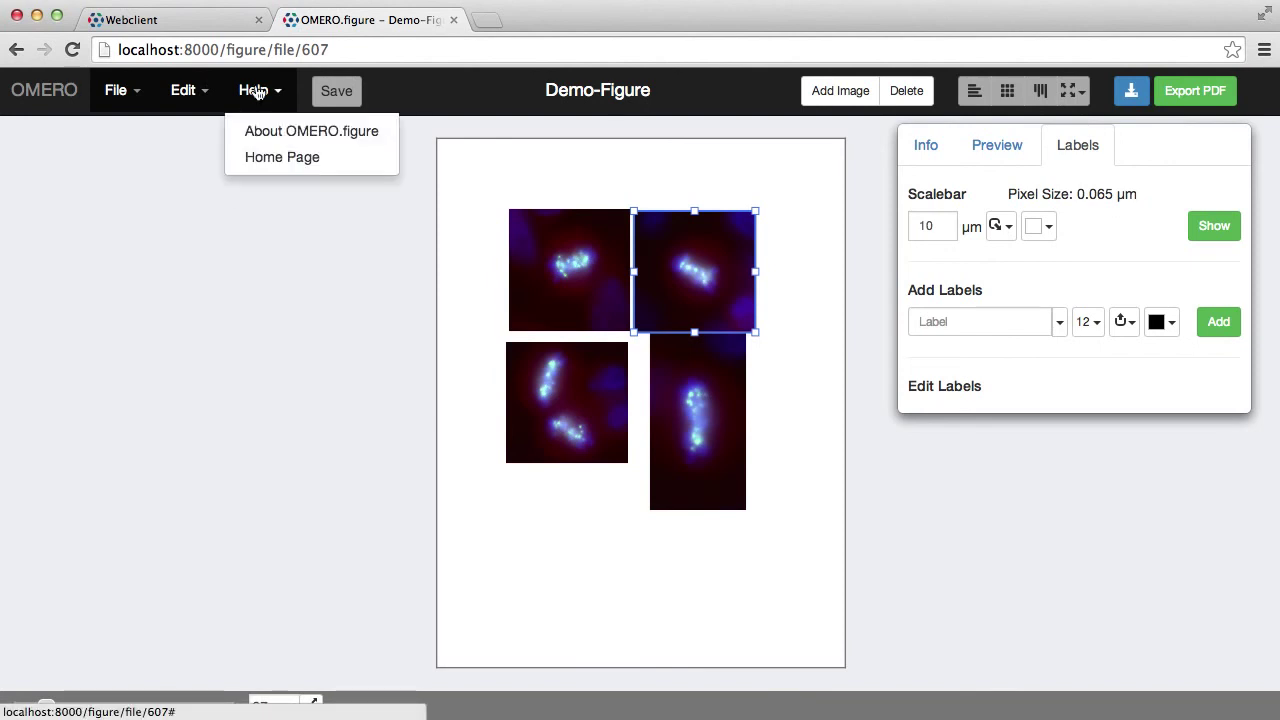
pyautogui.click(285, 158)
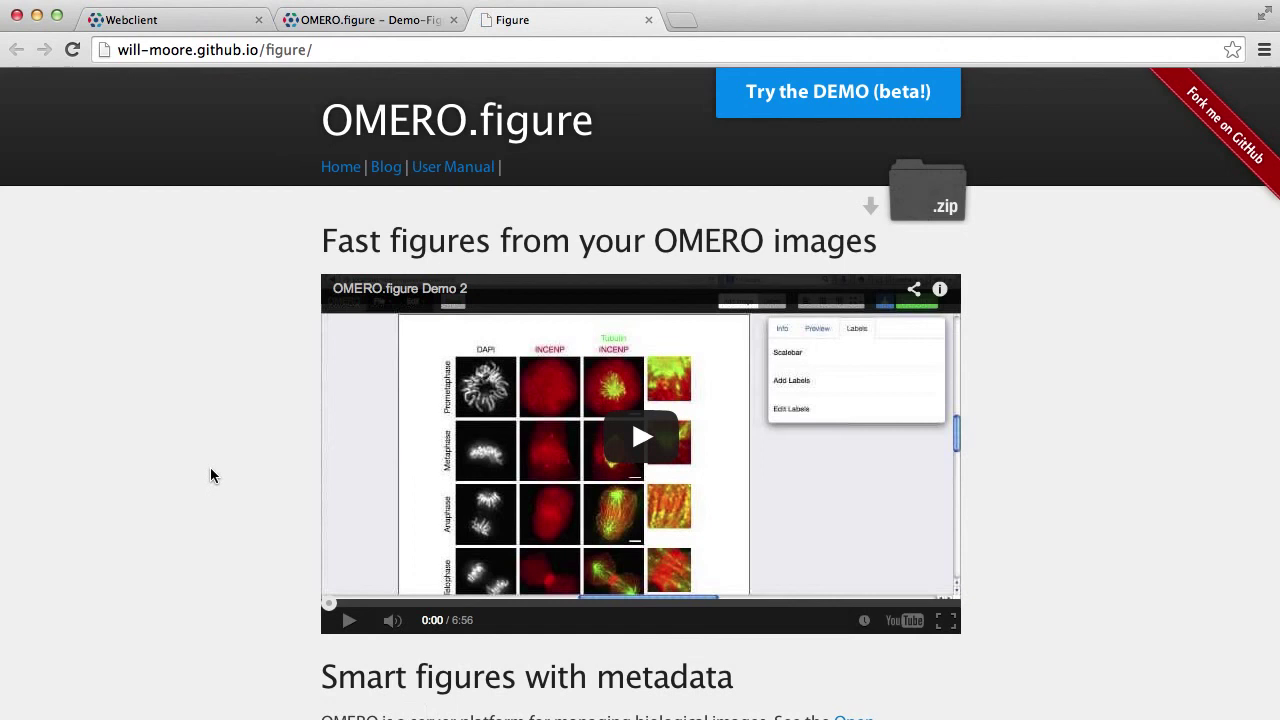
pyautogui.scroll(-10, 210, 475)
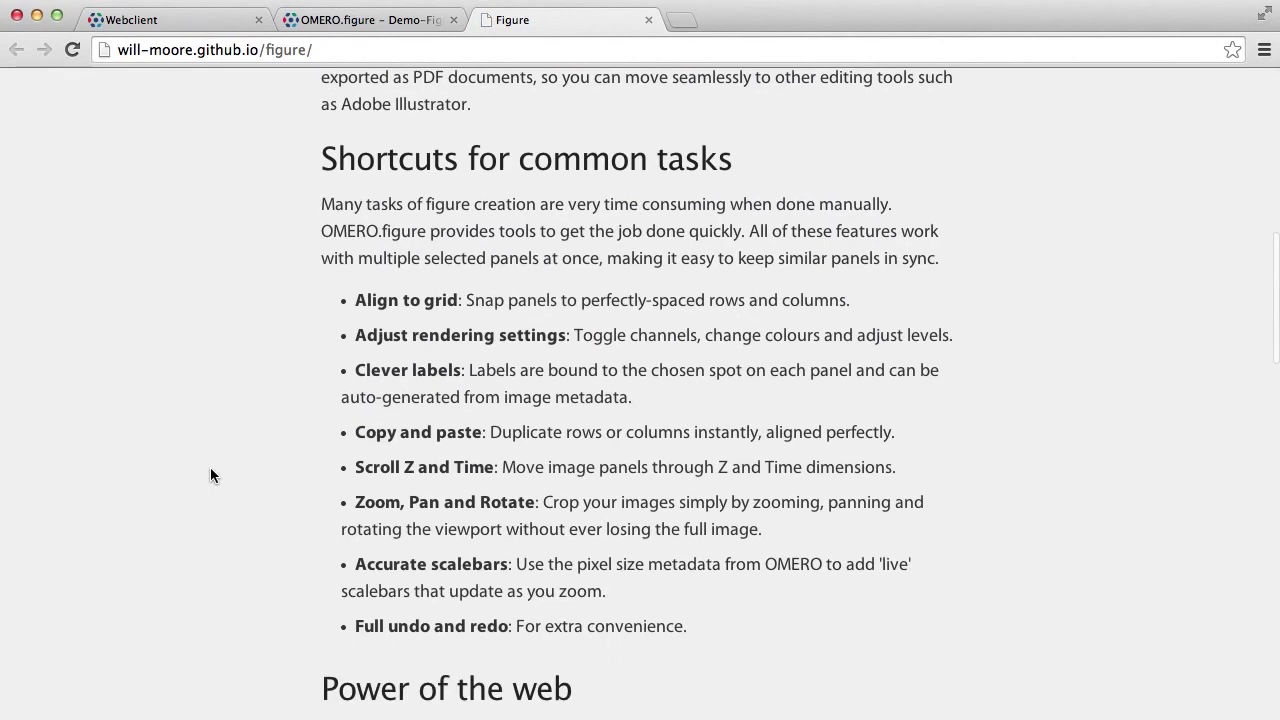
pyautogui.scroll(-2, 210, 475)
pyautogui.scroll(10, 209, 470)
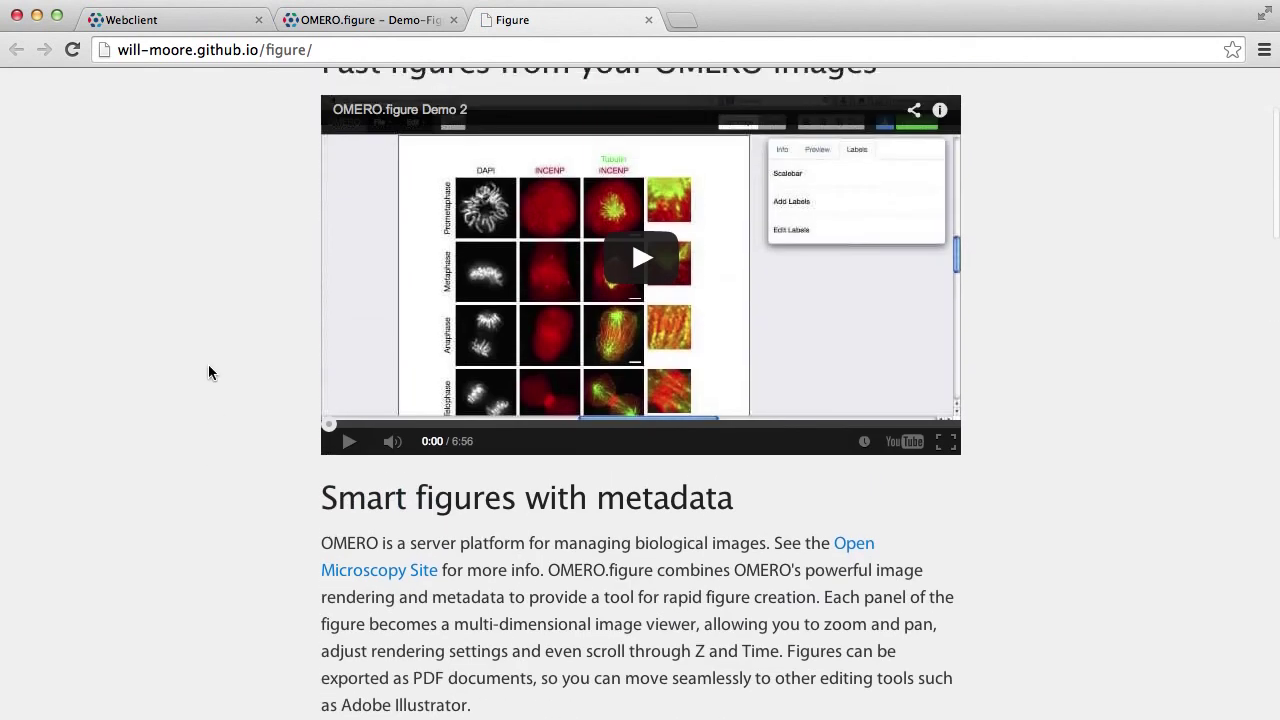
pyautogui.scroll(3, 208, 372)
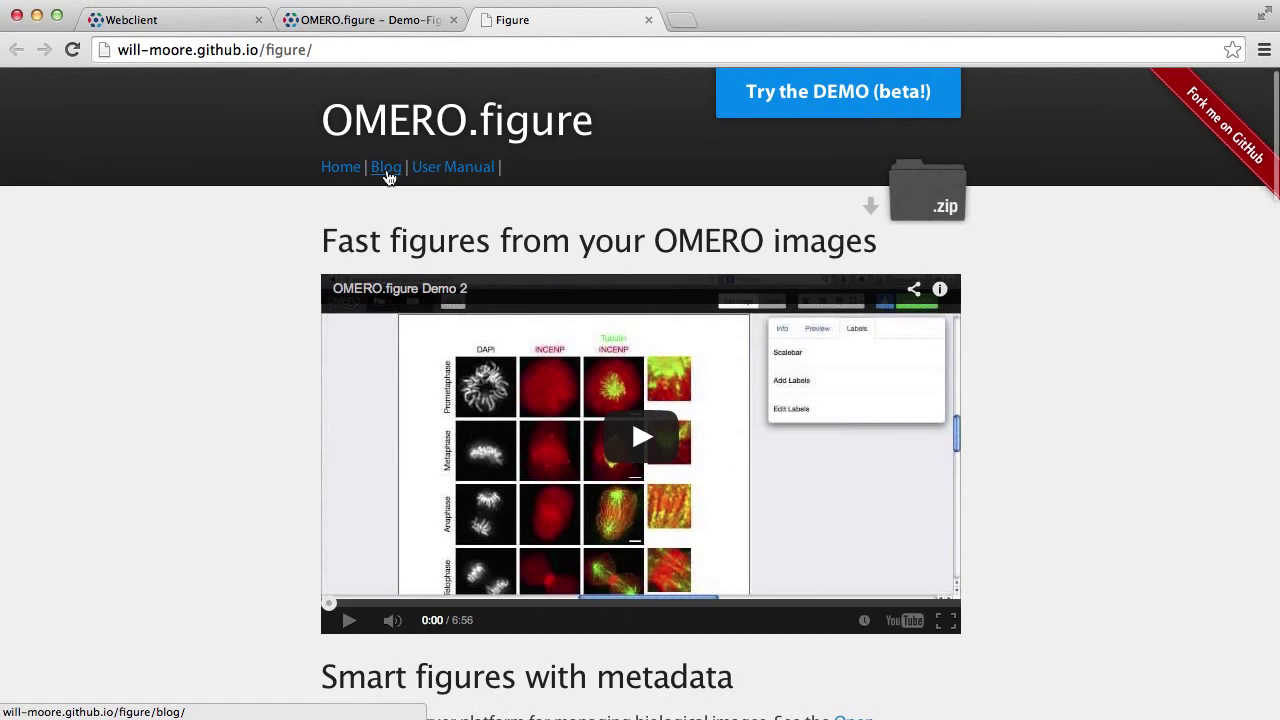
pyautogui.click(386, 170)
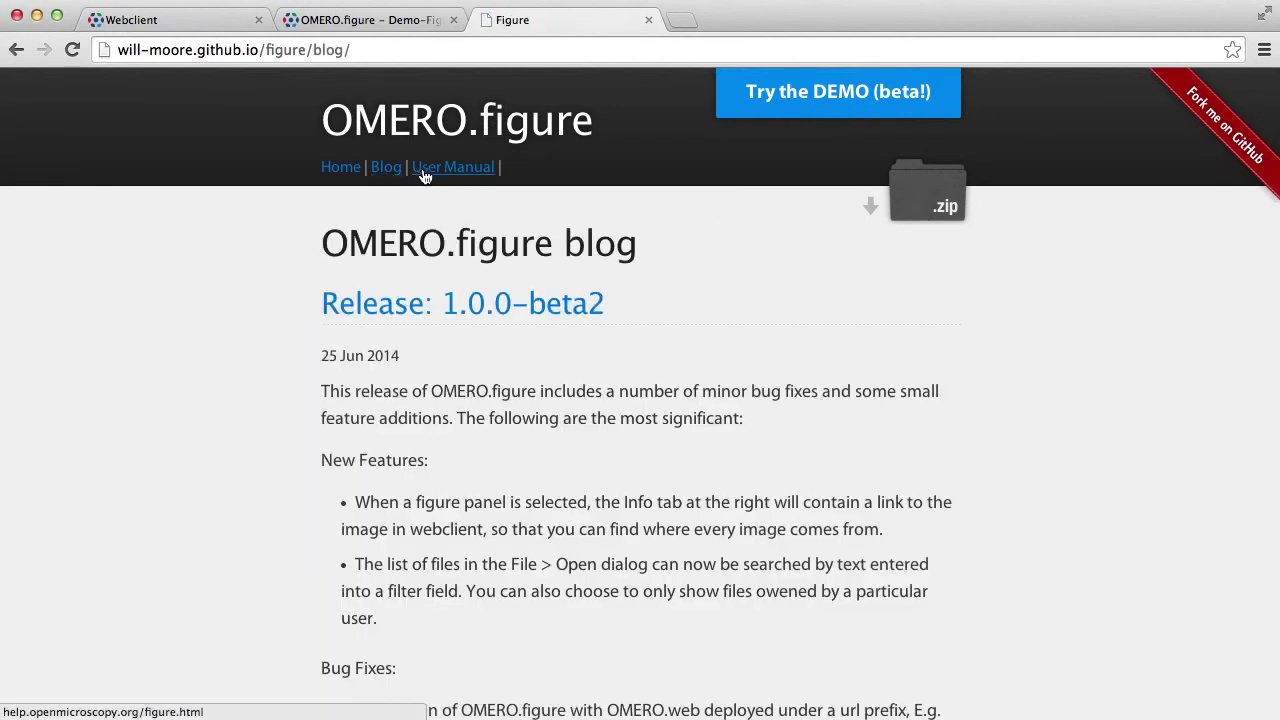
pyautogui.click(452, 170)
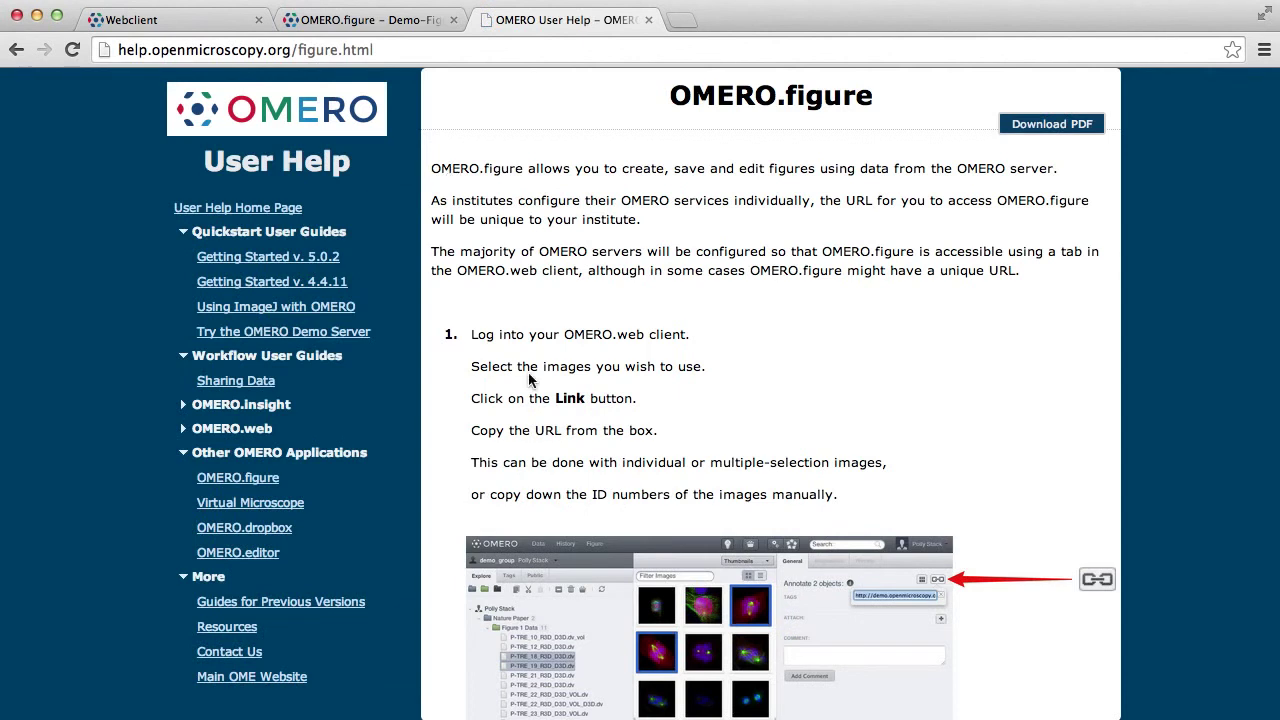
pyautogui.scroll(-5, 529, 377)
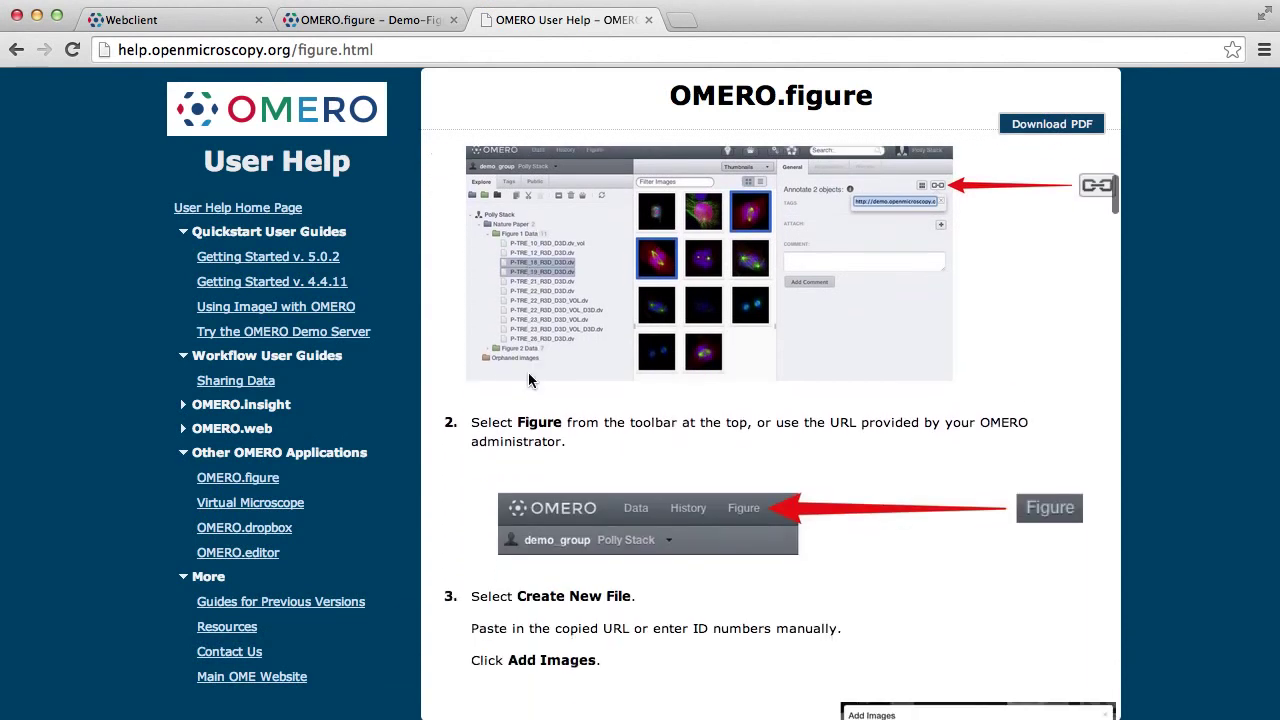
pyautogui.scroll(-10, 529, 380)
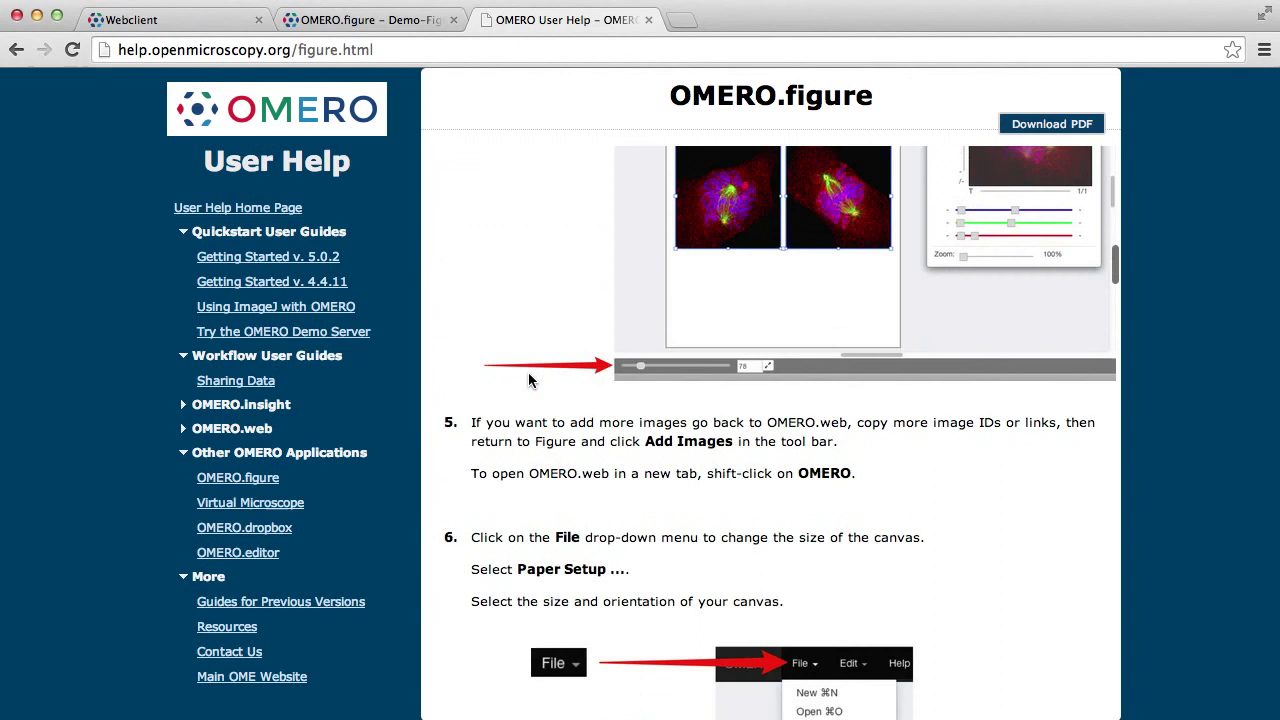
pyautogui.scroll(-8, 528, 372)
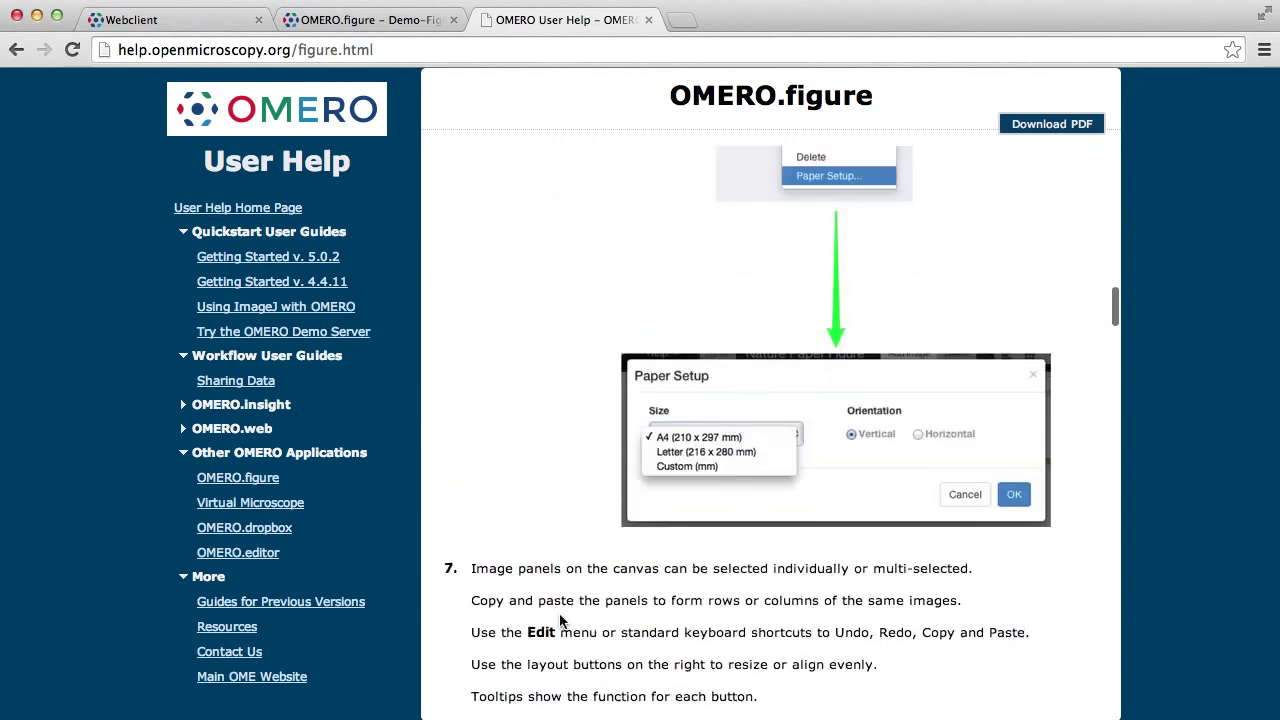
pyautogui.scroll(-11, 560, 620)
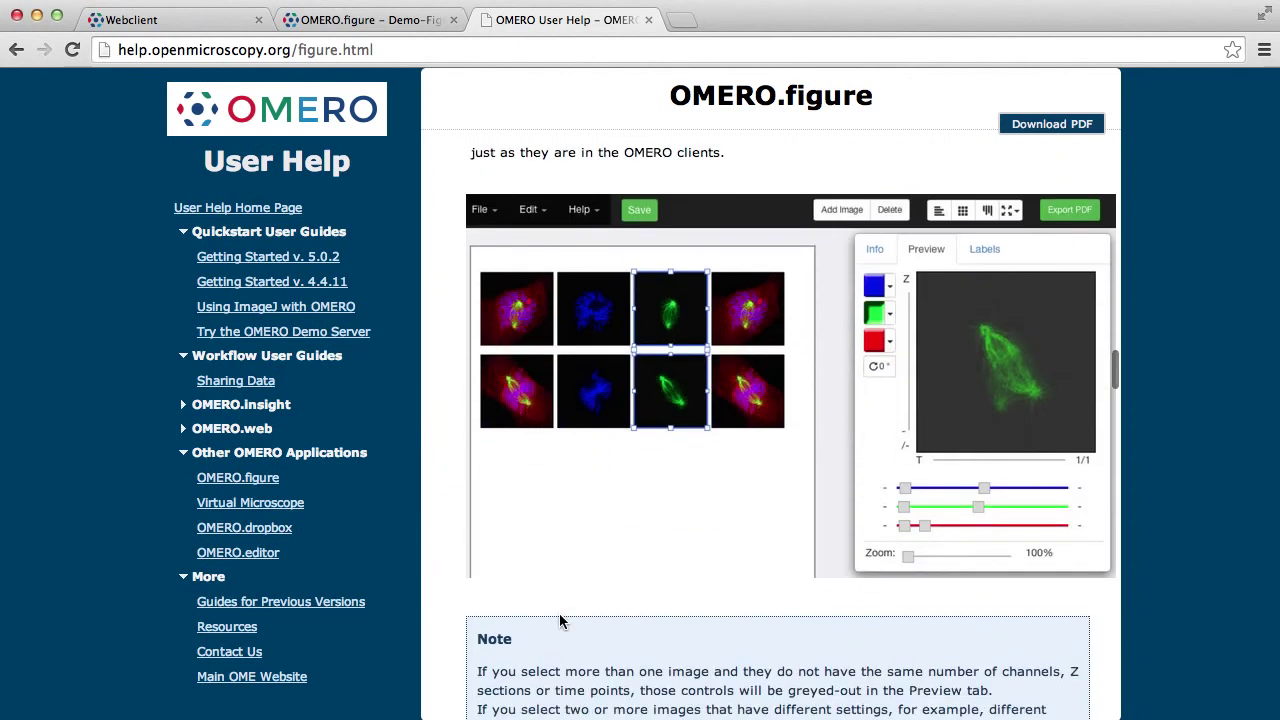
pyautogui.scroll(-2, 560, 618)
pyautogui.scroll(2, 560, 618)
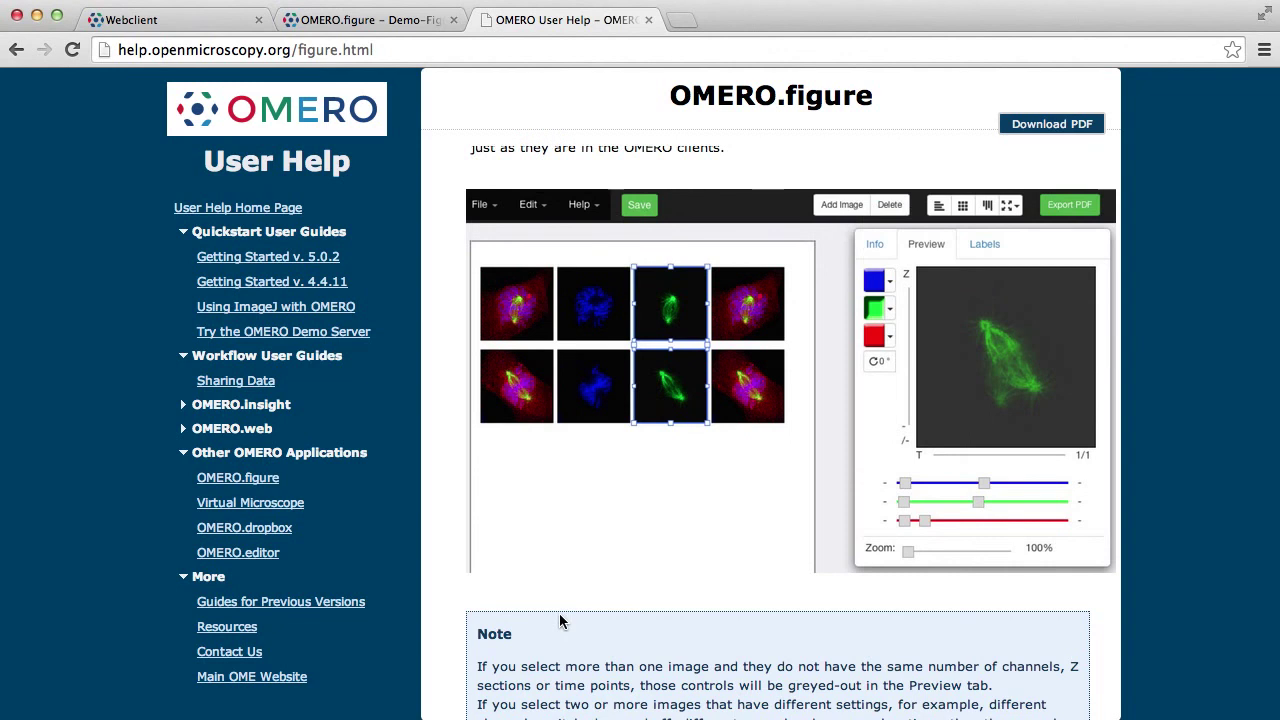